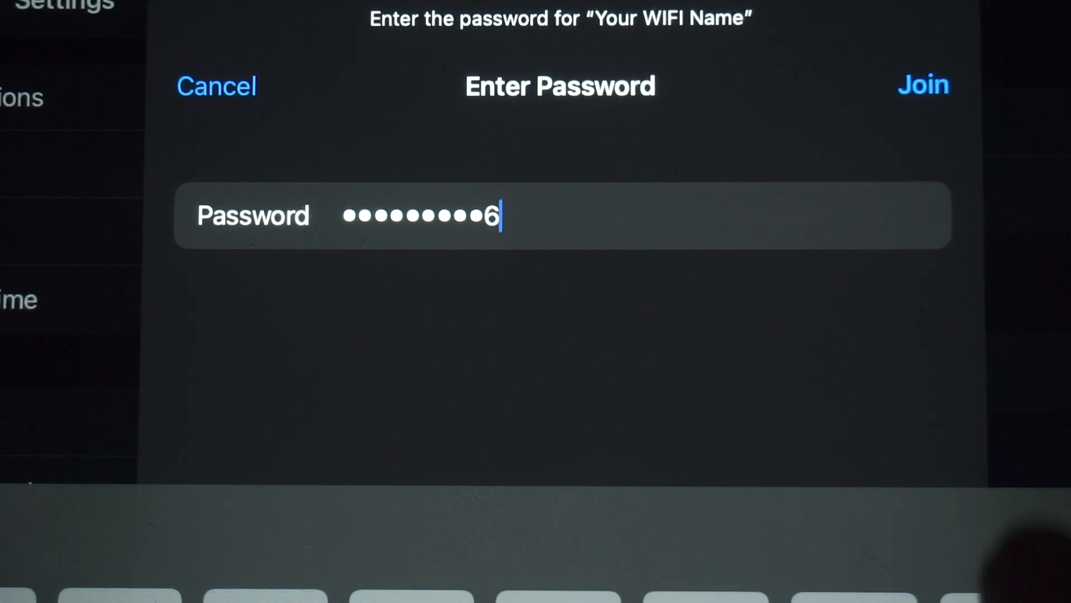
Step: Join the iPad to 'Your WIFI Name' with the entered password
{"action": "left_click", "coordinate": [923, 84]}
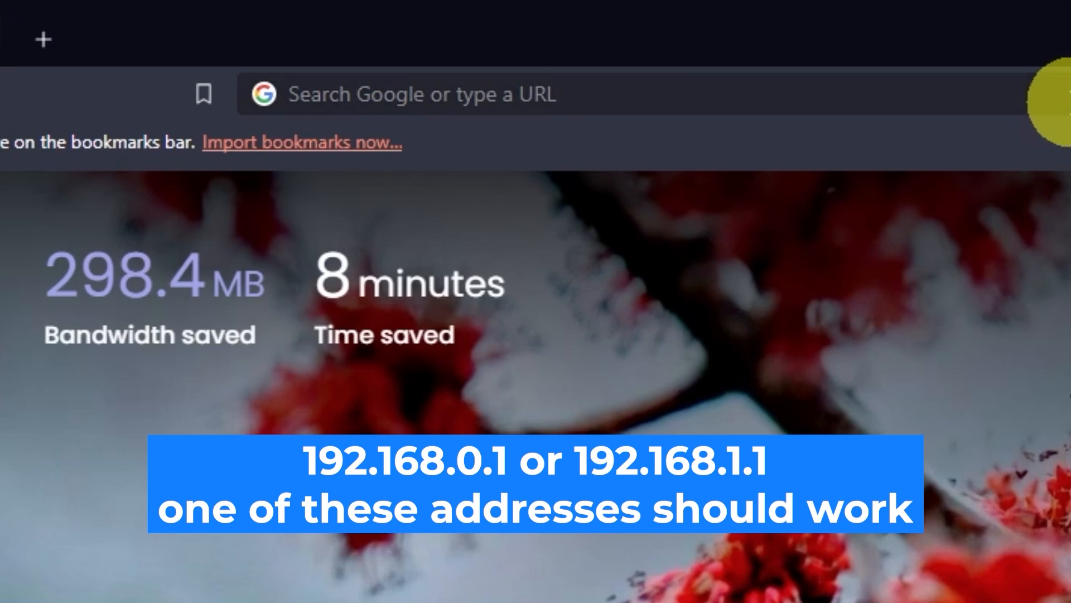
Step: Go to 192.168.0.1 in Brave to reach the router's login page
{"action": "left_click", "coordinate": [1058, 99]}
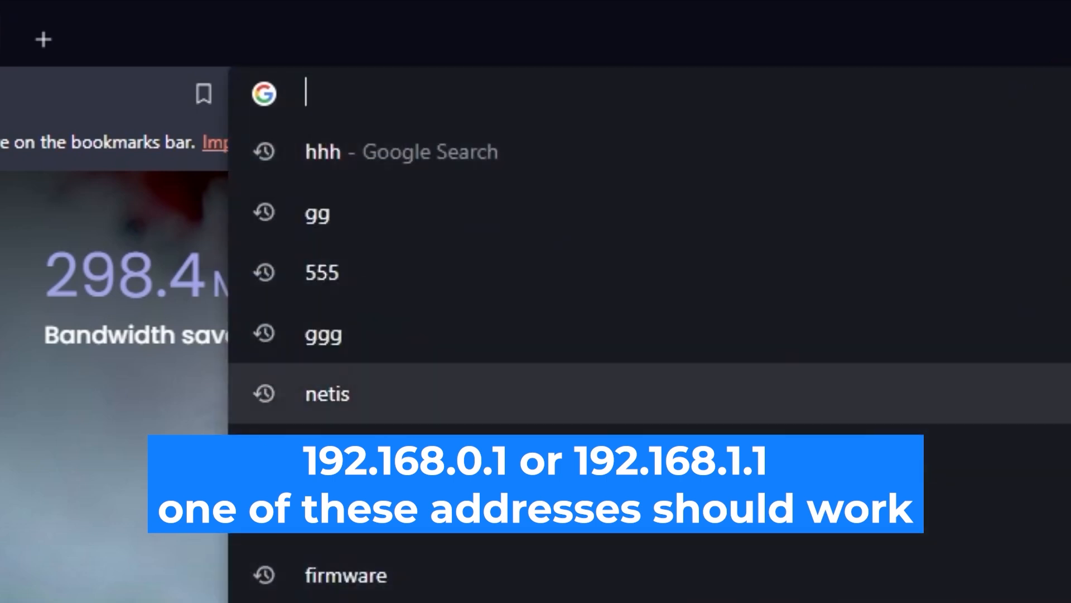
{"action": "type", "text": "192.168."}
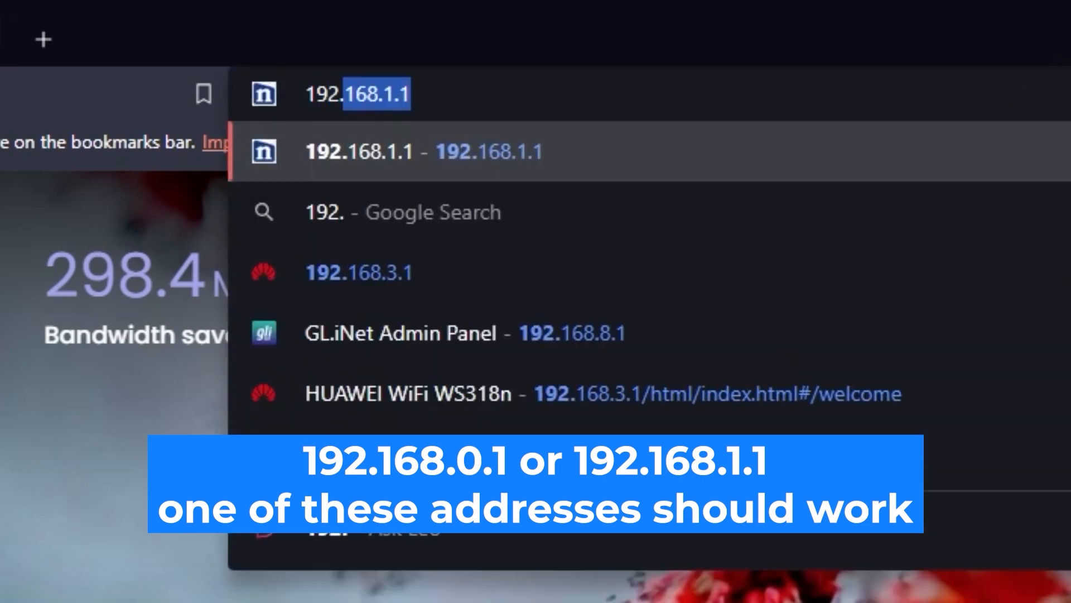
{"action": "type", "text": "0.1"}
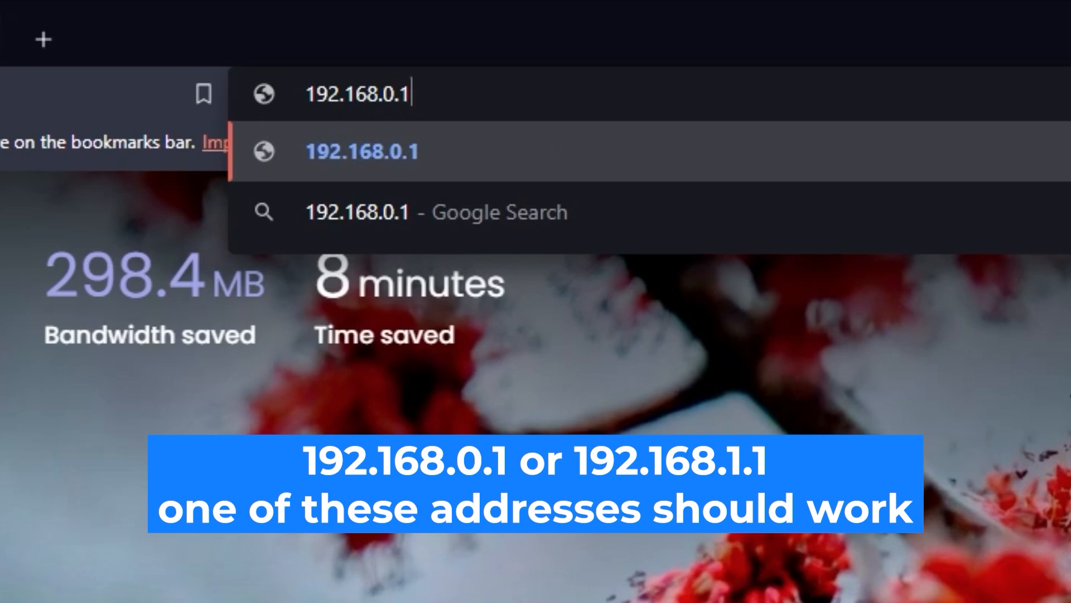
{"action": "key", "text": "Return"}
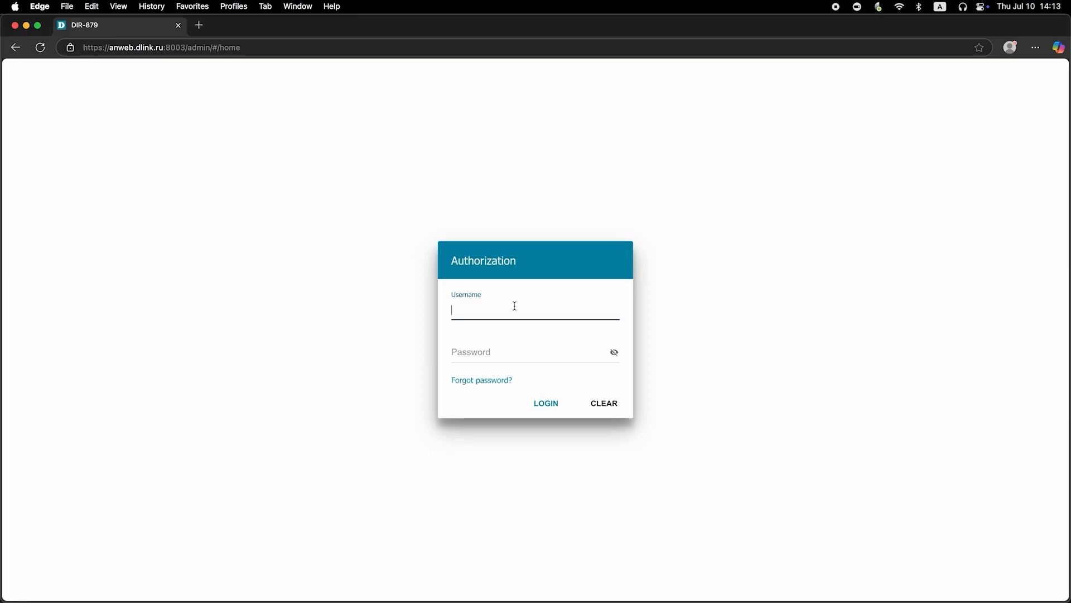
Step: Enter username admin and the default password, reveal it, and submit the login
{"action": "type", "text": "admin"}
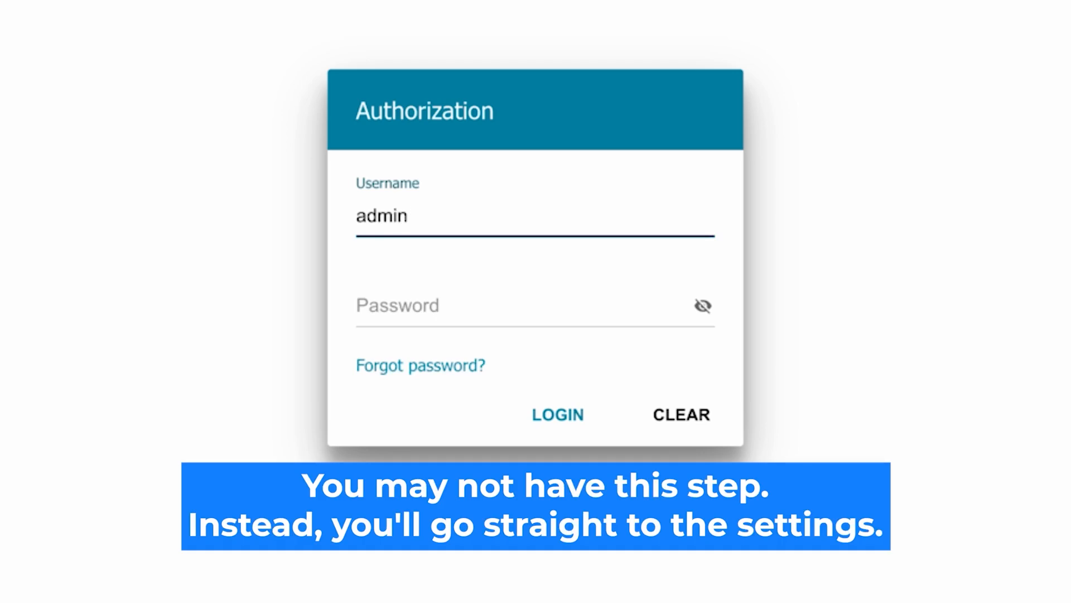
{"action": "left_click", "coordinate": [411, 307]}
{"action": "type", "text": "aassword"}
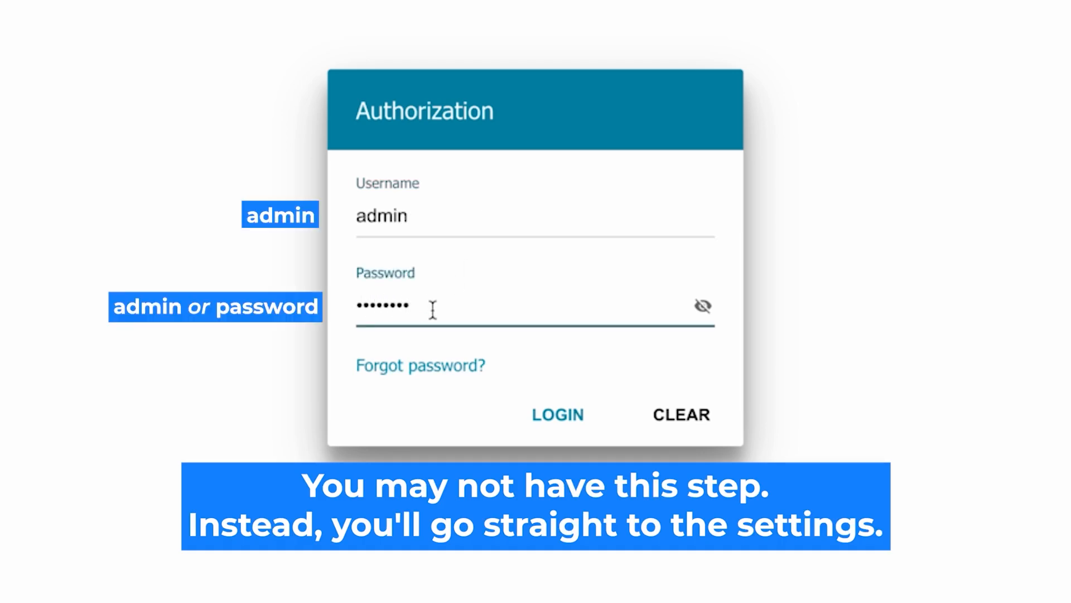
{"action": "left_click", "coordinate": [702, 306]}
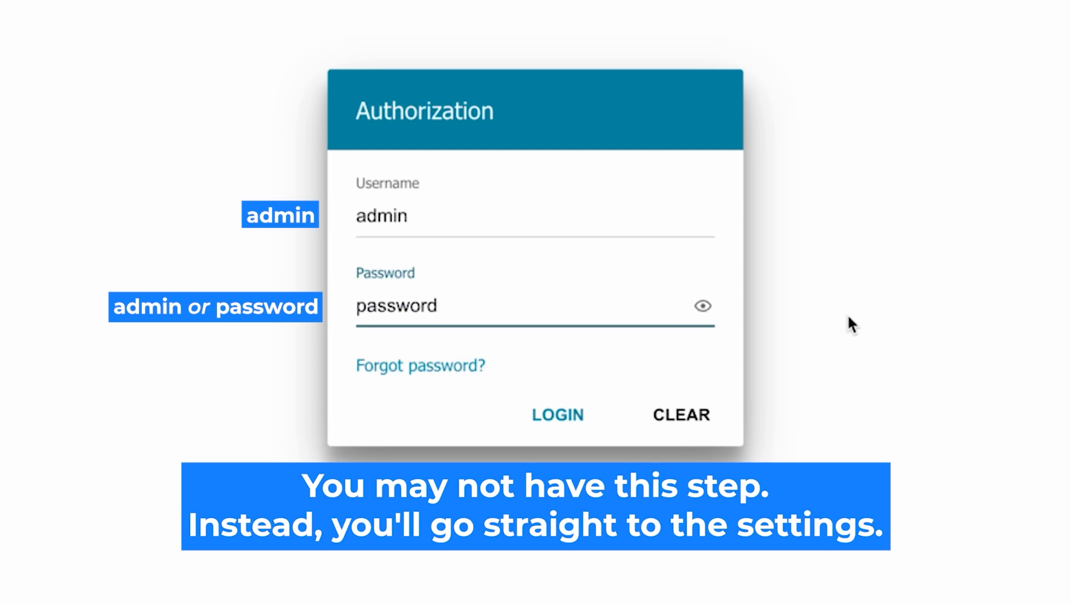
{"action": "left_click", "coordinate": [541, 414]}
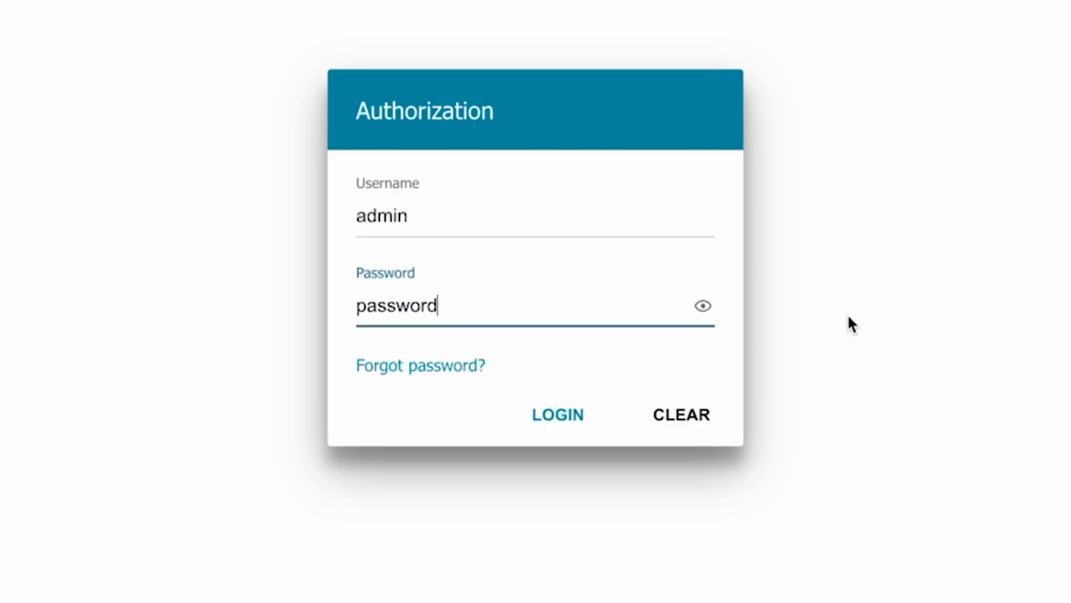
{"action": "left_click", "coordinate": [540, 414]}
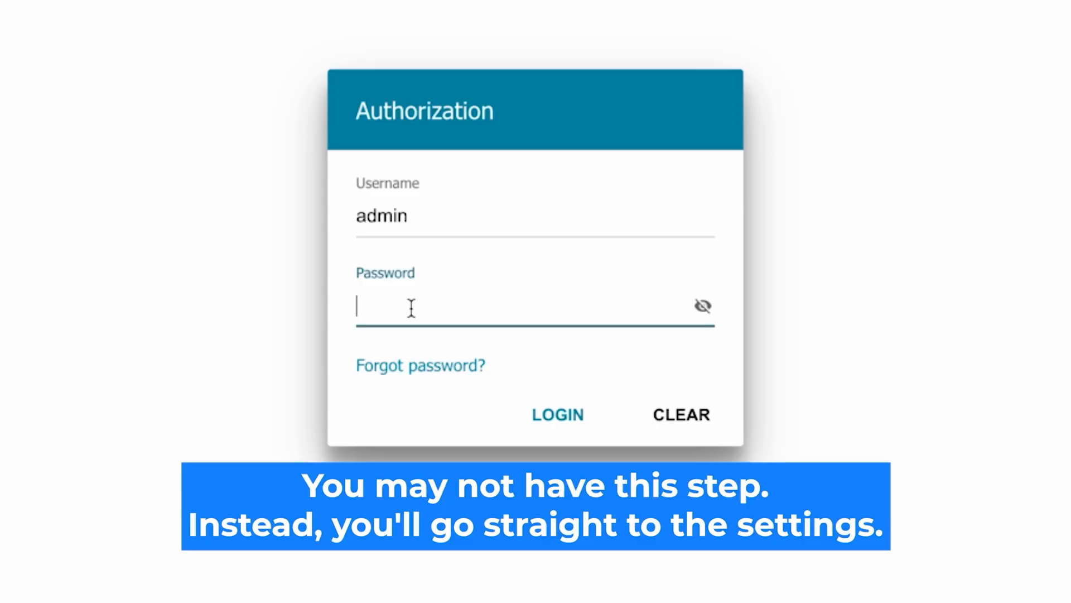
Step: Retype the default password, check it, and log in to the router
{"action": "type", "text": "•••••••"}
{"action": "type", "text": "d"}
{"action": "left_click", "coordinate": [703, 306]}
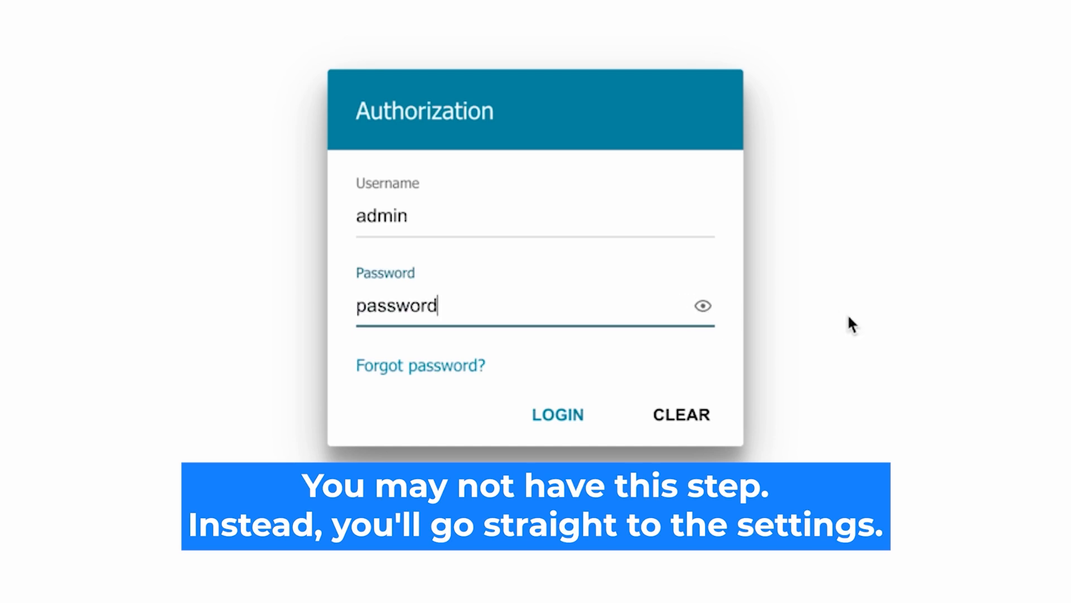
{"action": "left_click", "coordinate": [557, 405]}
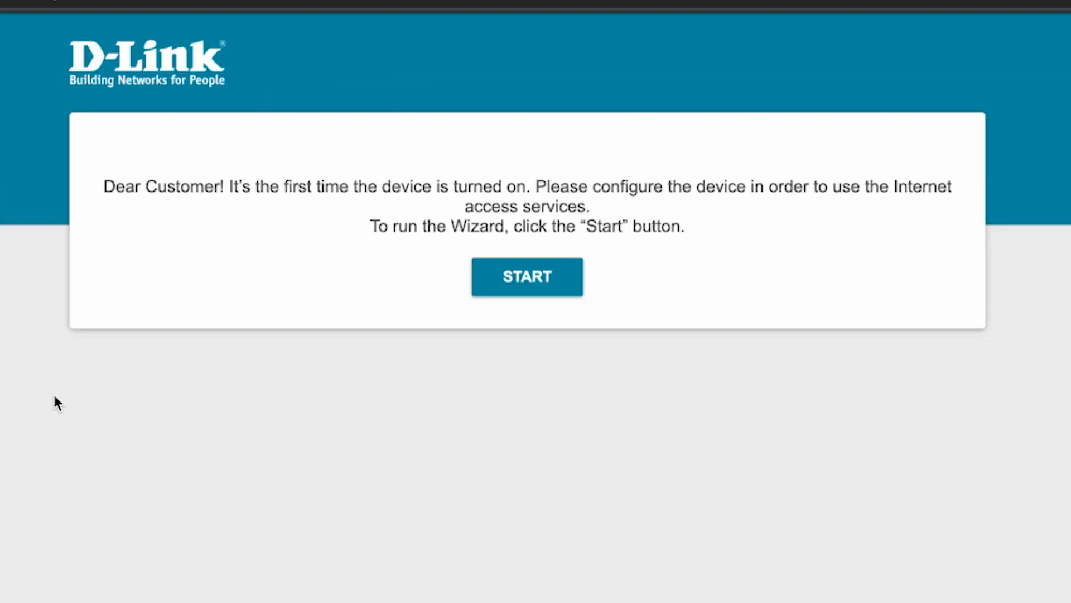
Step: Start the setup wizard, confirming English as the interface language
{"action": "left_click", "coordinate": [529, 290]}
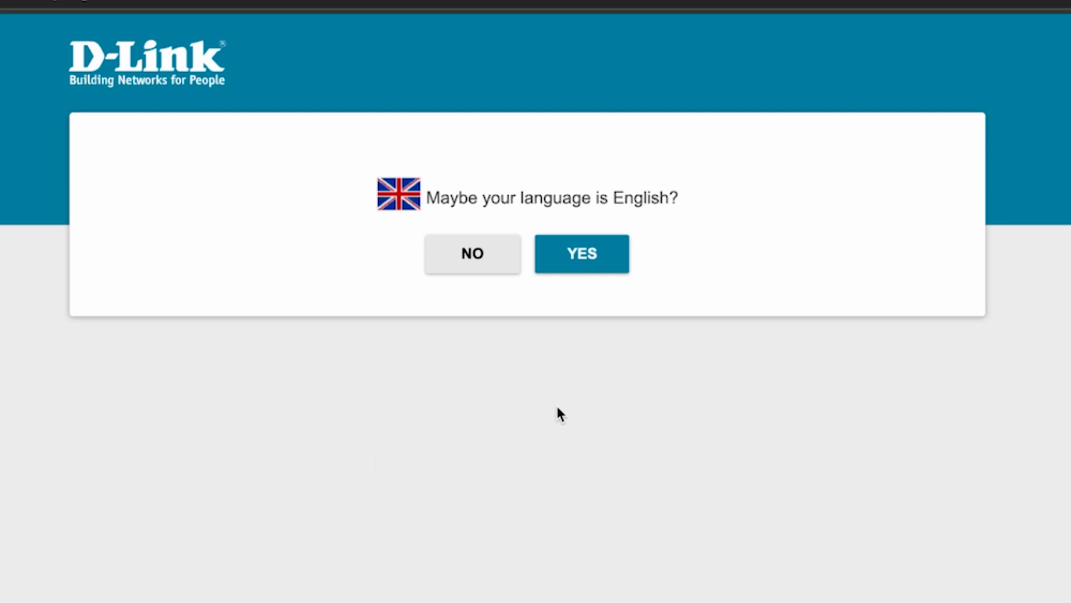
{"action": "left_click", "coordinate": [605, 260]}
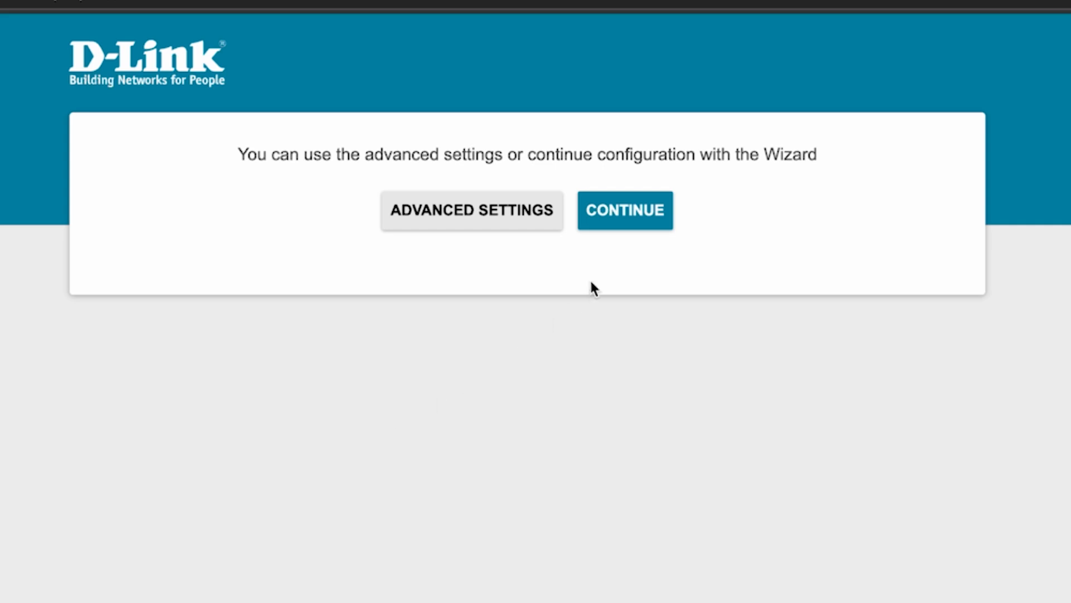
{"action": "left_click", "coordinate": [631, 219]}
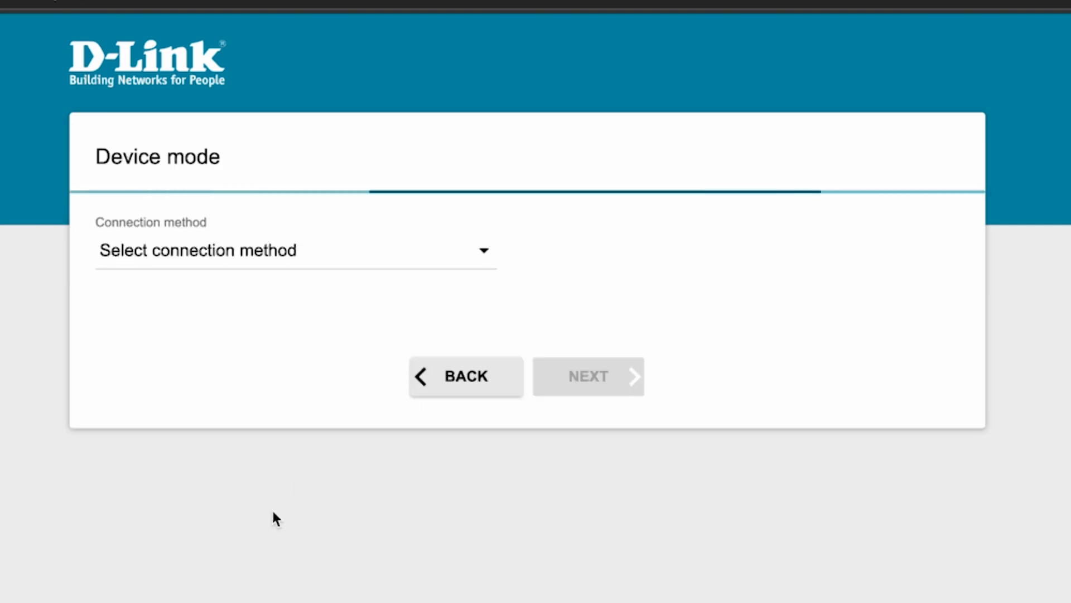
Step: Set the device mode to Wired connection with Router work mode and continue
{"action": "left_click", "coordinate": [427, 257]}
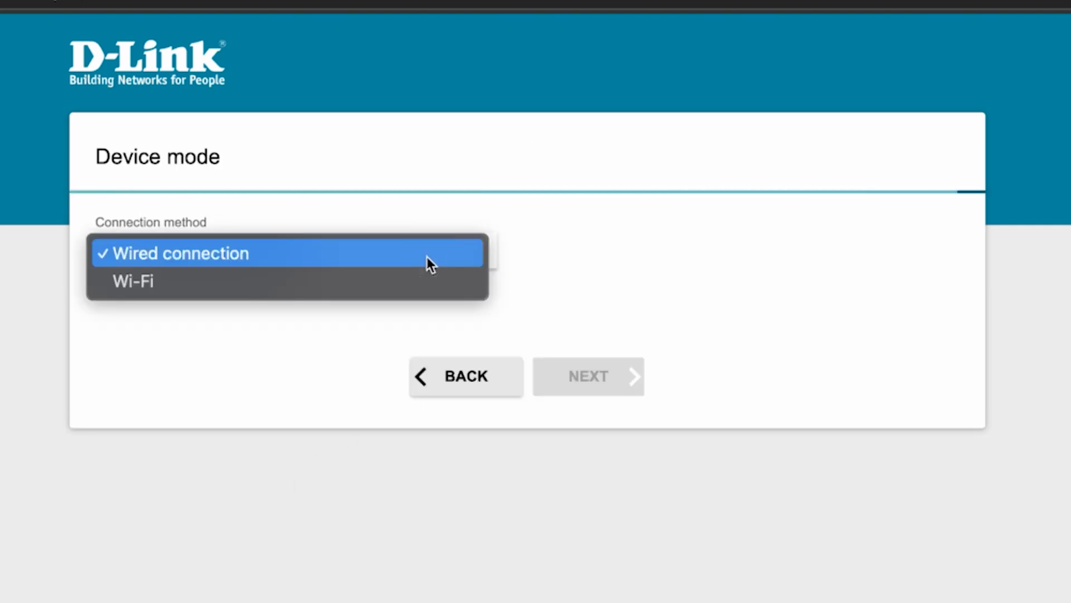
{"action": "left_click", "coordinate": [195, 253]}
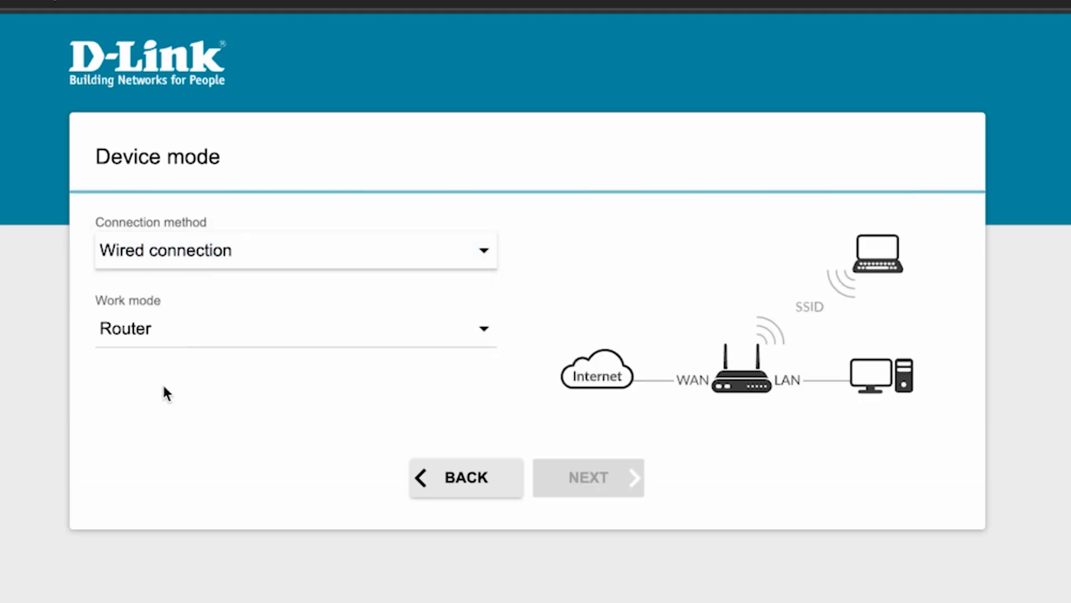
{"action": "left_click", "coordinate": [383, 328]}
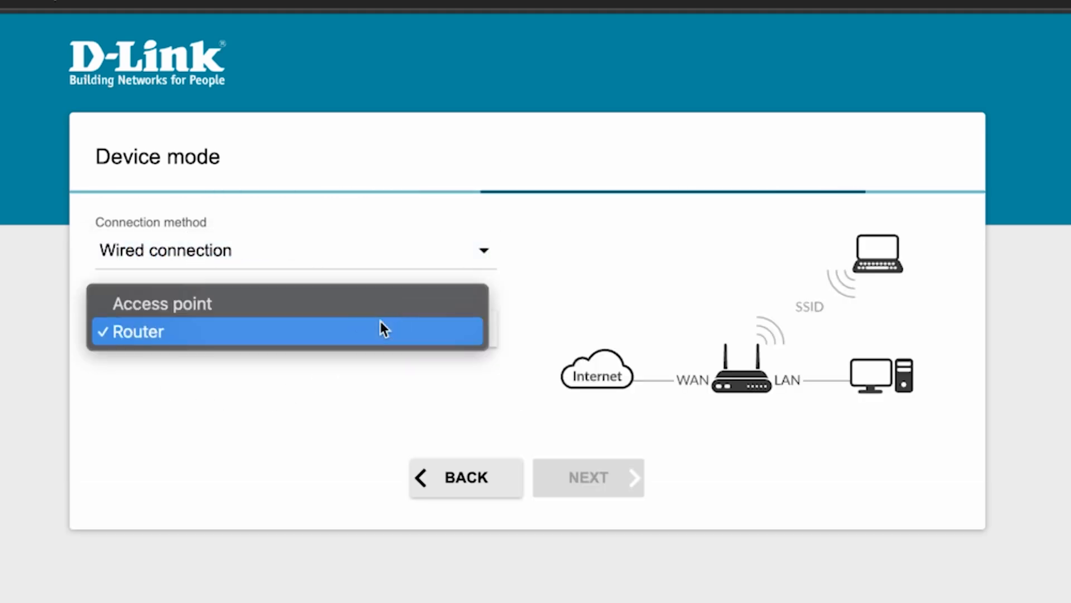
{"action": "left_click", "coordinate": [174, 332]}
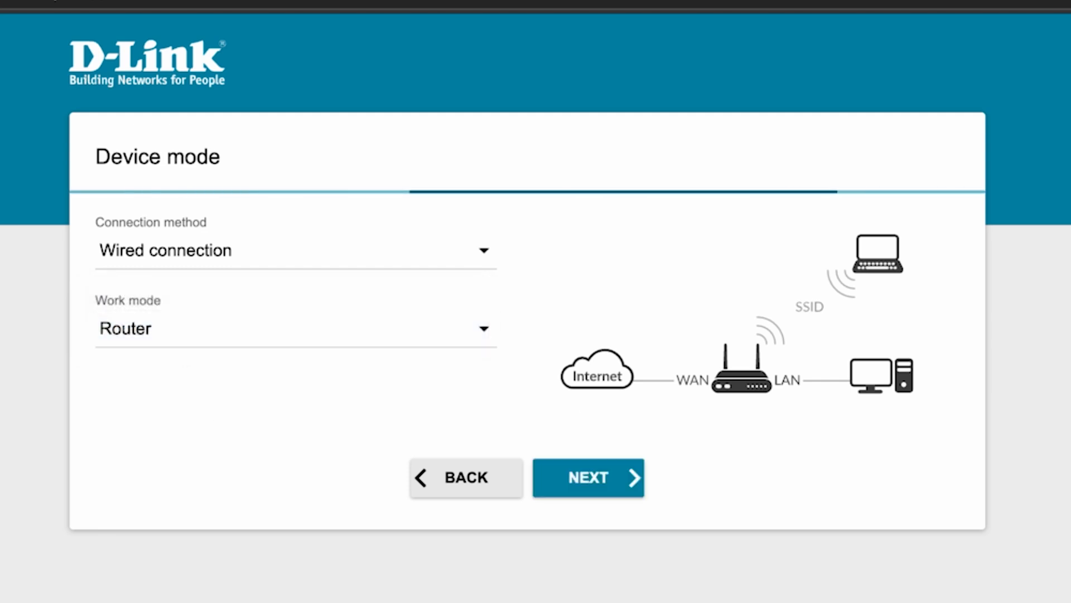
{"action": "left_click", "coordinate": [594, 479]}
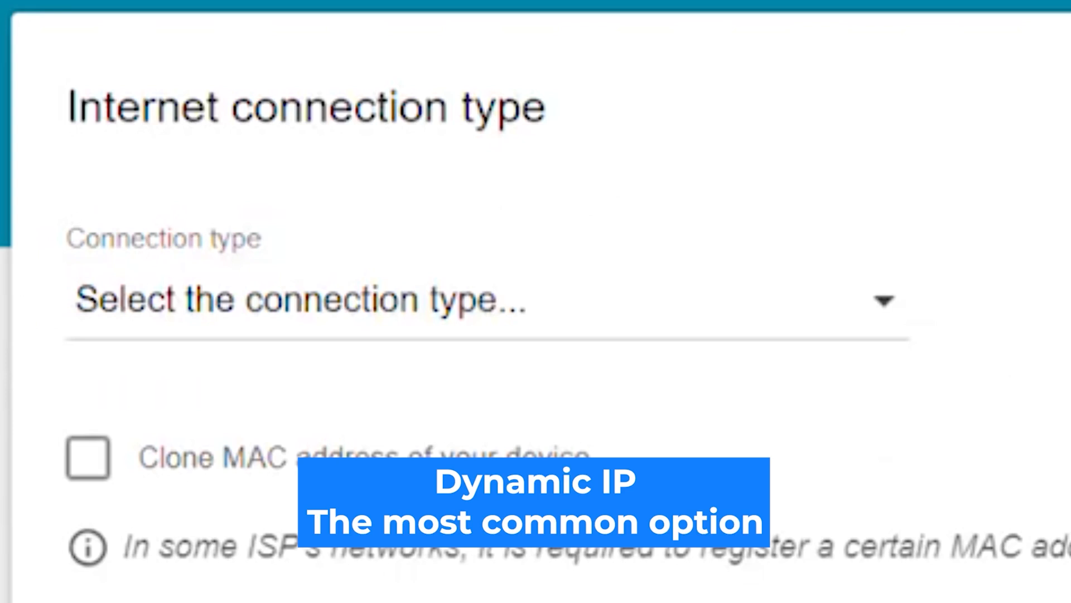
Step: Choose Dynamic IPv4 as the connection type and continue to wireless settings
{"action": "left_click", "coordinate": [775, 305]}
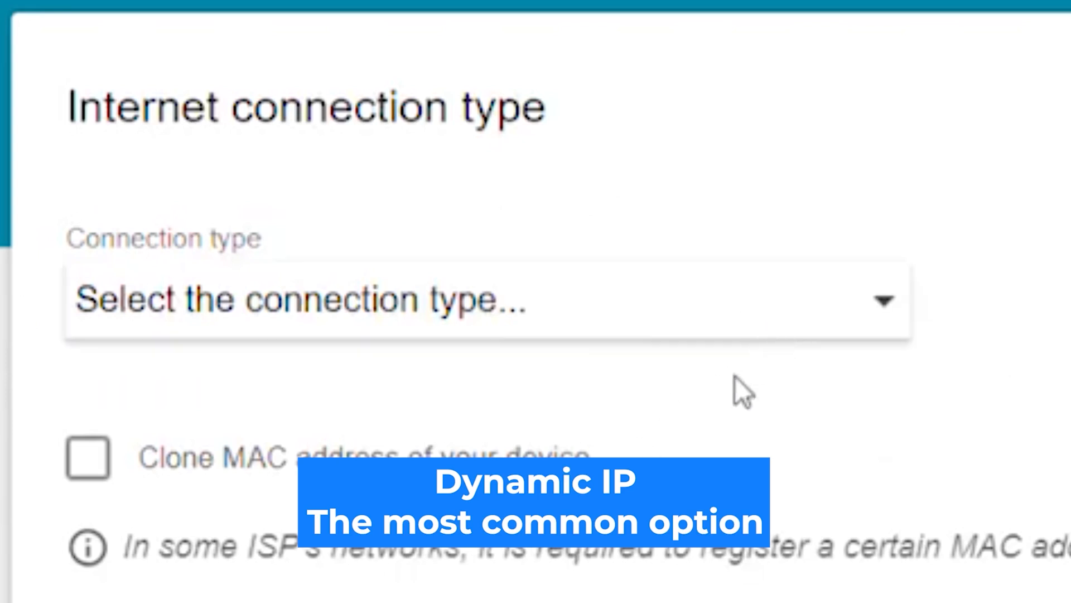
{"action": "left_click", "coordinate": [744, 374]}
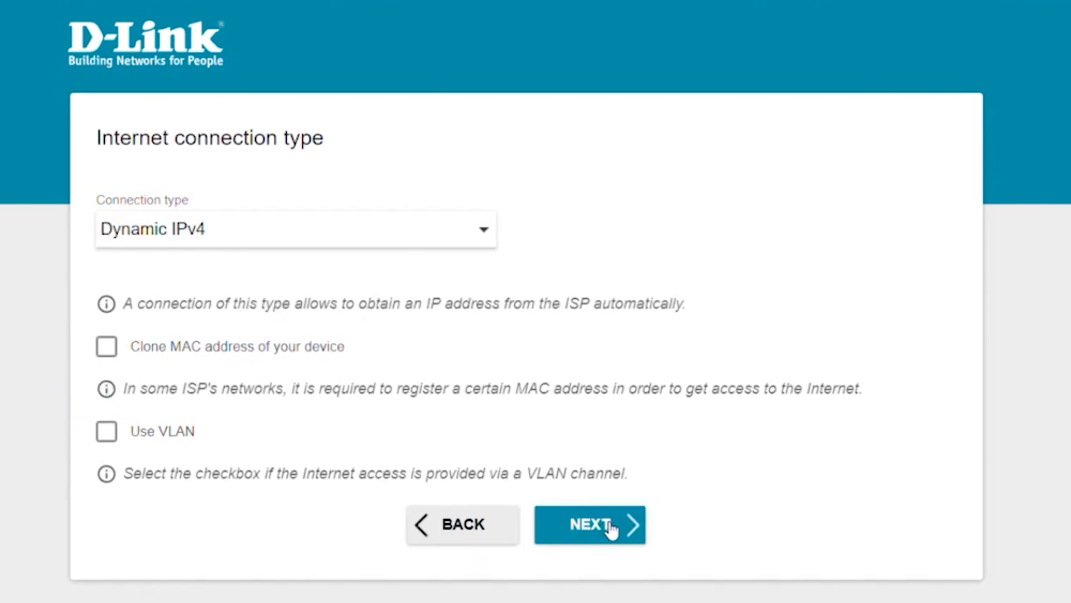
{"action": "left_click", "coordinate": [611, 529]}
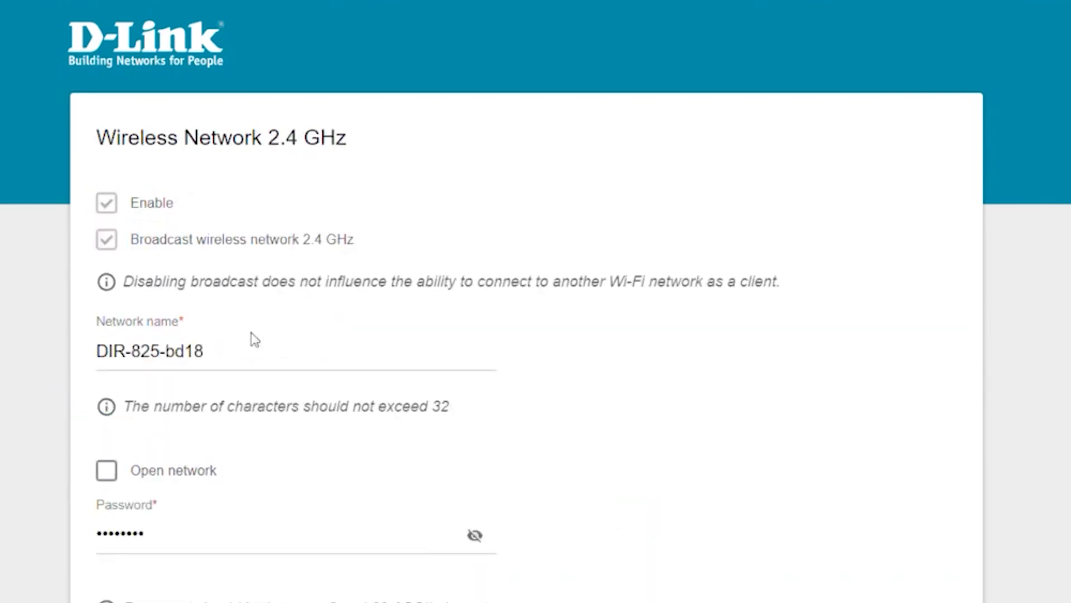
Step: Rename the 2.4 GHz network from DIR-825-bd18 to 'Change your Network Name'
{"action": "left_click_drag", "start_coordinate": [283, 368], "coordinate": [91, 337]}
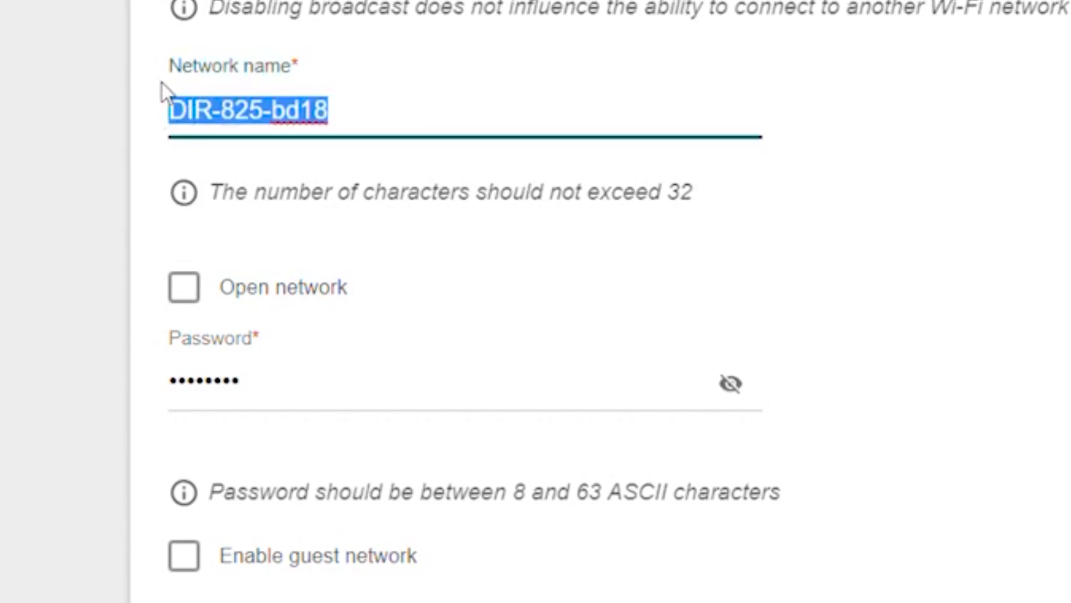
{"action": "key", "text": "BackSpace"}
{"action": "type", "text": "ch"}
{"action": "key", "text": "BackSpace"}
{"action": "key", "text": "BackSpace"}
{"action": "type", "text": "Chan"}
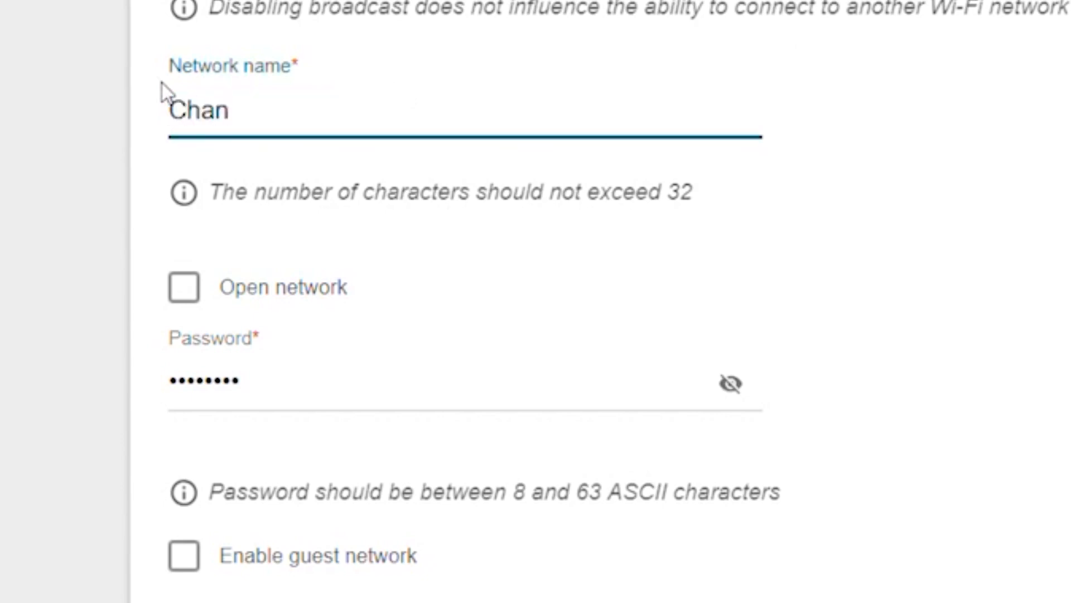
{"action": "type", "text": "ge your Network "}
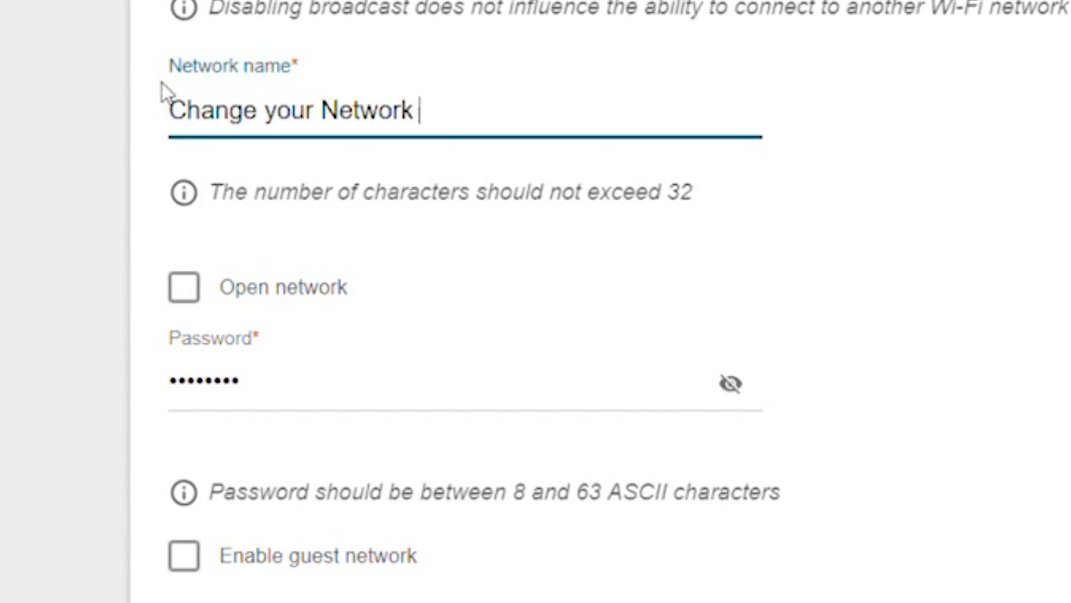
{"action": "type", "text": "Name"}
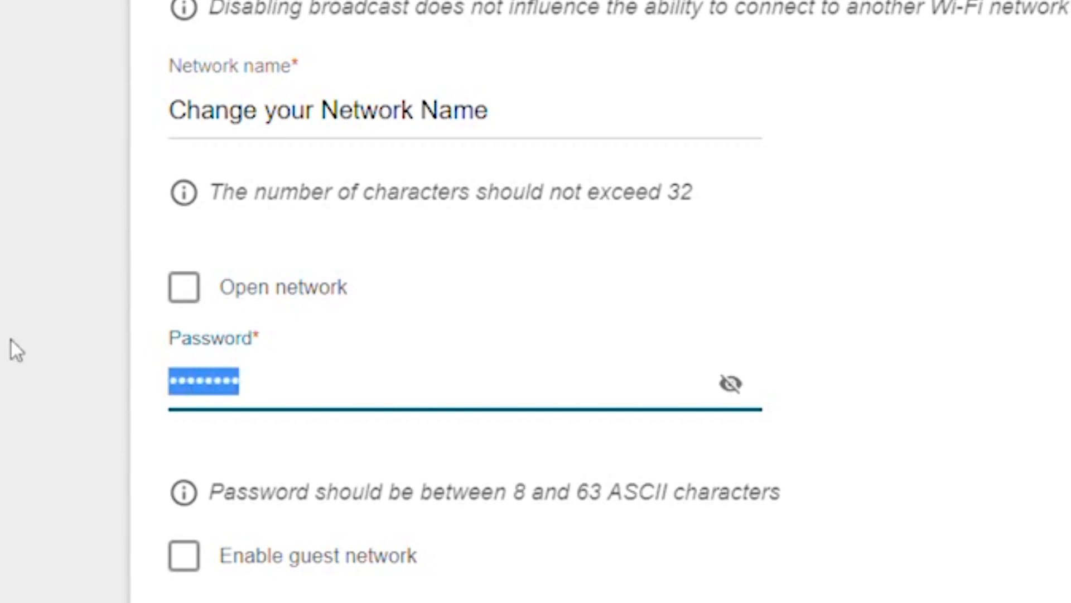
Step: Replace the 2.4 GHz Wi-Fi password with a new one, verify it, and continue
{"action": "key", "text": "BackSpace"}
{"action": "type", "text": "****************"}
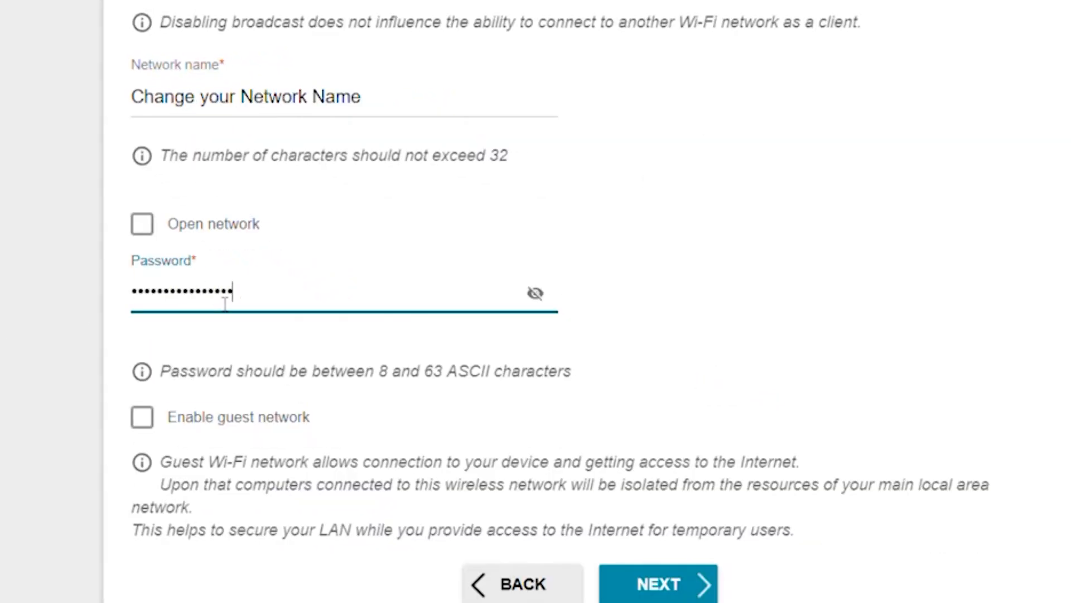
{"action": "type", "text": "ord"}
{"action": "left_click", "coordinate": [535, 292]}
{"action": "left_click", "coordinate": [535, 293]}
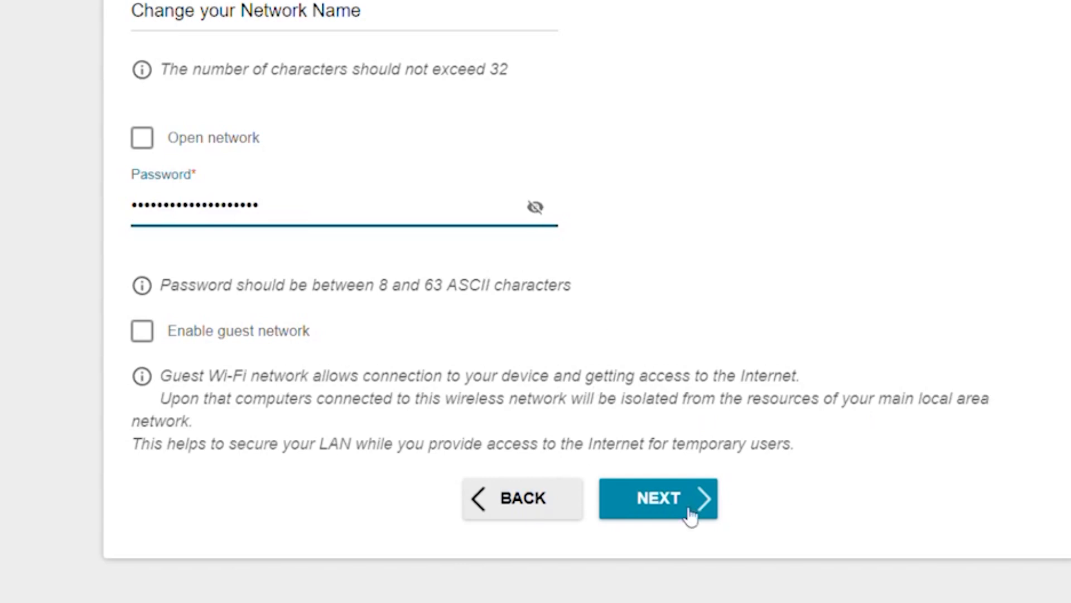
{"action": "left_click", "coordinate": [691, 511]}
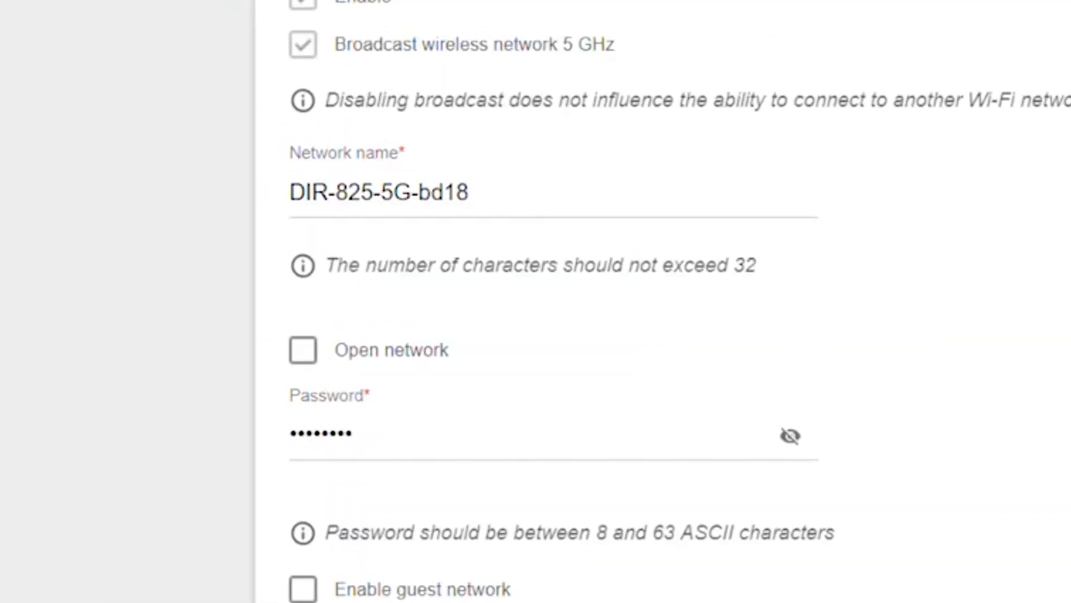
Step: Rename the 5 GHz network from DIR-825-5G-bd18 to 'Change your Network Name'
{"action": "left_click", "coordinate": [581, 211]}
{"action": "left_click_drag", "start_coordinate": [581, 210], "coordinate": [311, 195]}
{"action": "key", "text": "BackSpace"}
{"action": "type", "text": "Change your Network Name"}
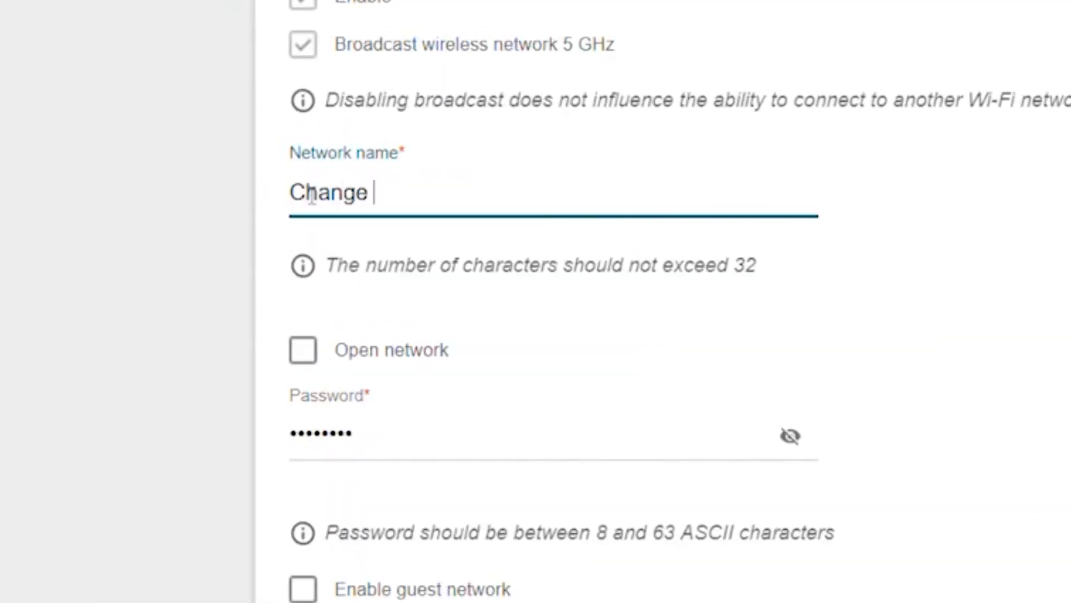
Step: Replace the 5 GHz Wi-Fi password with a new one, verify it, and continue
{"action": "left_click", "coordinate": [387, 435]}
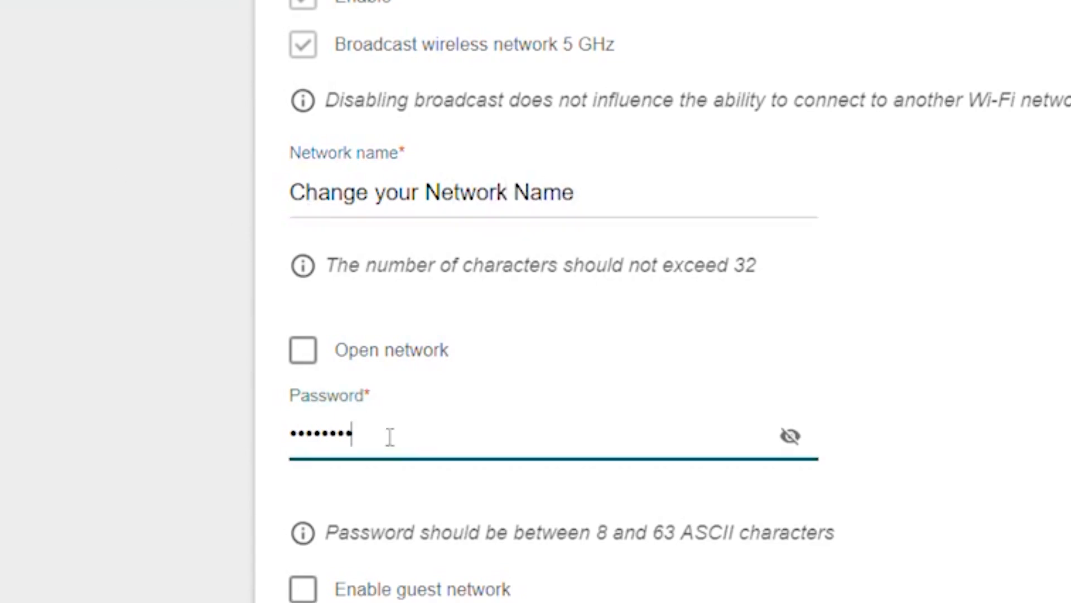
{"action": "key", "text": "BackSpace"}
{"action": "key", "text": "BackSpace"}
{"action": "key", "text": "BackSpace"}
{"action": "key", "text": "BackSpace"}
{"action": "key", "text": "BackSpace"}
{"action": "key", "text": "BackSpace"}
{"action": "key", "text": "BackSpace"}
{"action": "key", "text": "BackSpace"}
{"action": "type", "text": "••••••••••••••••••••"}
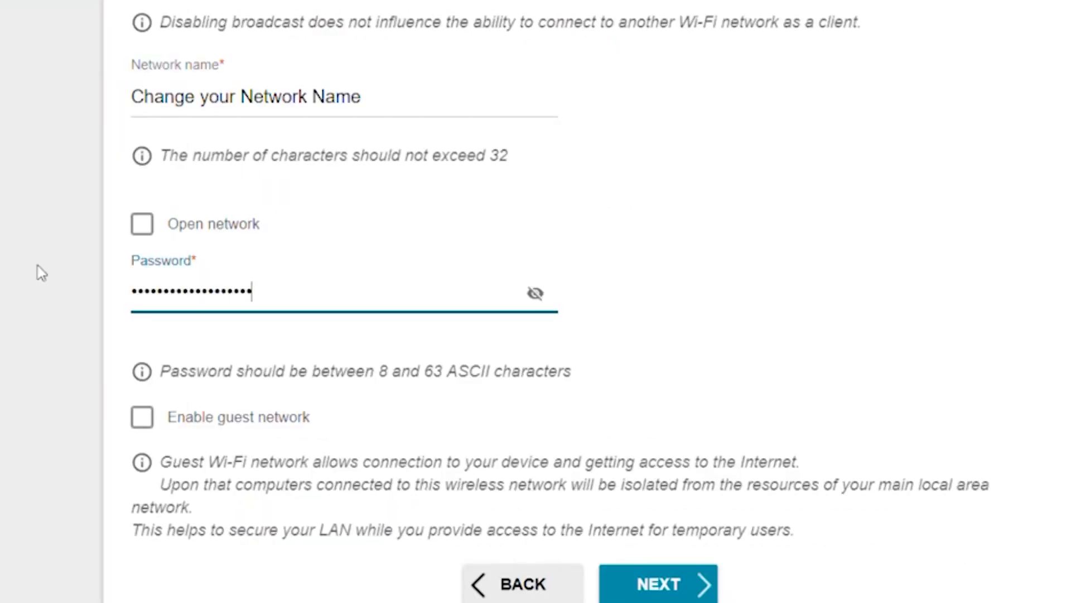
{"action": "double_click", "coordinate": [790, 436]}
{"action": "left_click", "coordinate": [676, 585]}
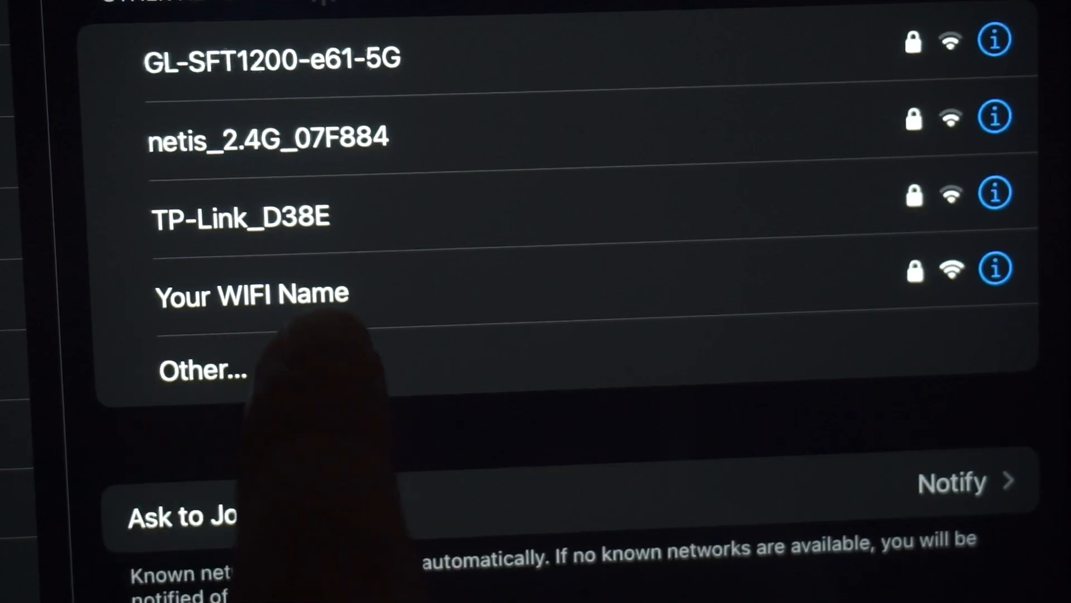
Step: Join 'Your WIFI Name' from the iPad's Other Networks list
{"action": "left_click", "coordinate": [312, 287]}
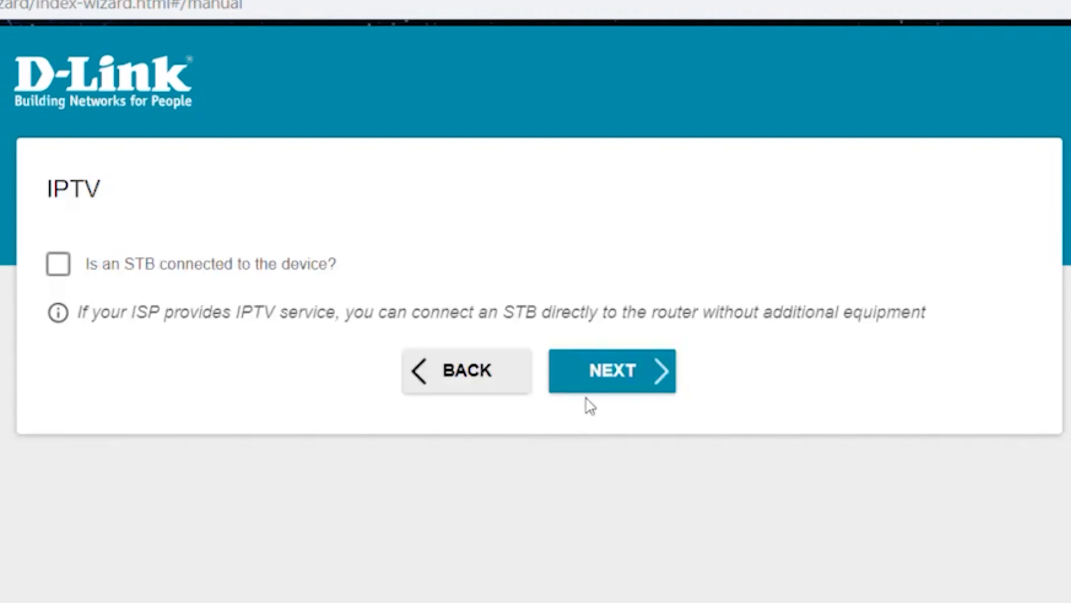
Step: Skip IPTV, then set and verify a new web-interface admin password
{"action": "left_click", "coordinate": [617, 371]}
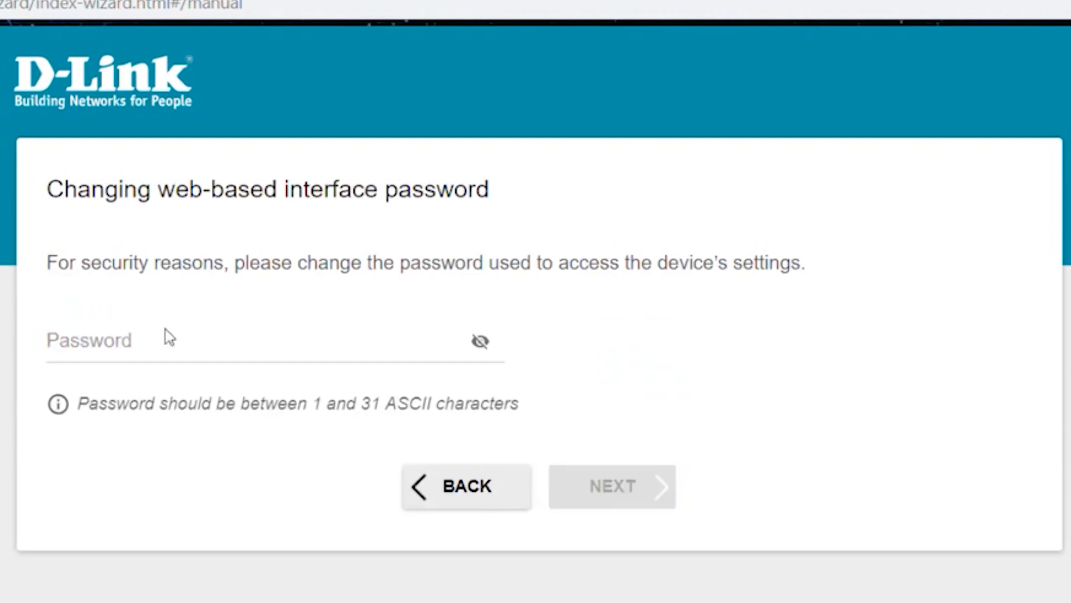
{"action": "left_click", "coordinate": [185, 346]}
{"action": "type", "text": "******"}
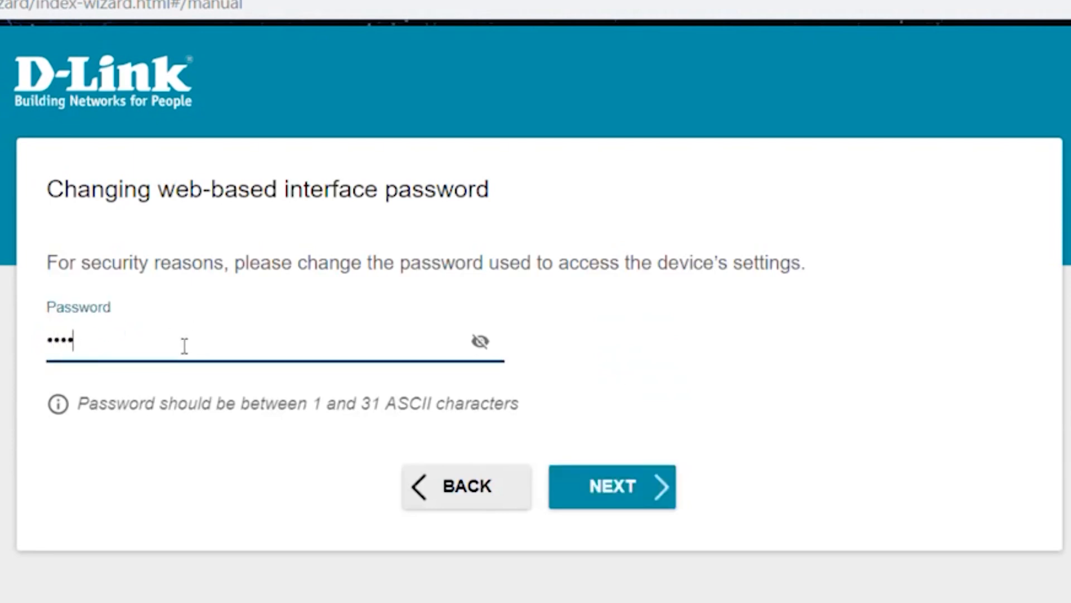
{"action": "left_click", "coordinate": [480, 341]}
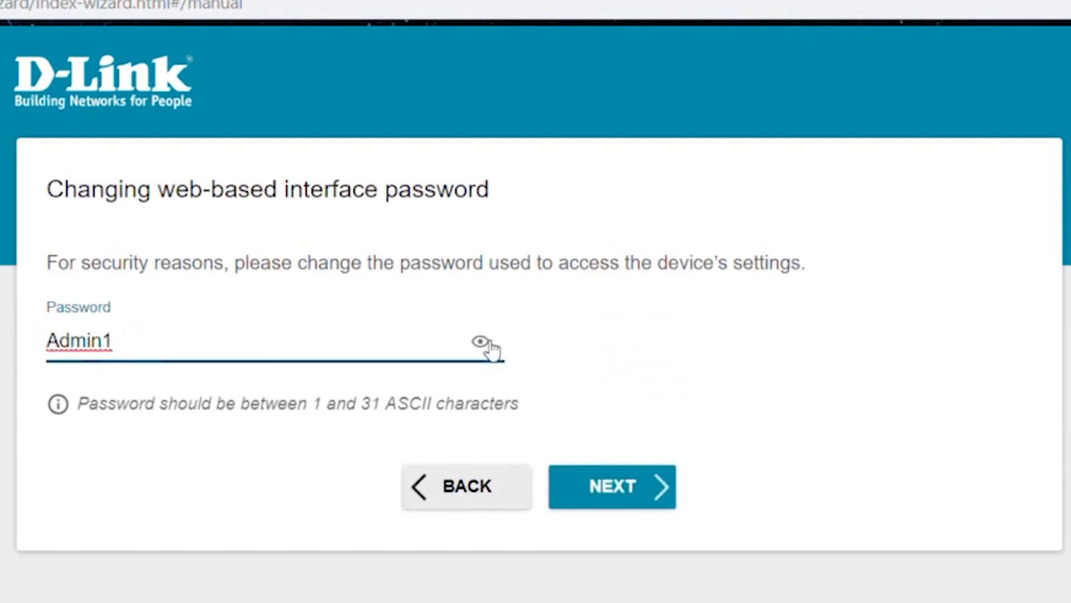
{"action": "left_click", "coordinate": [657, 487]}
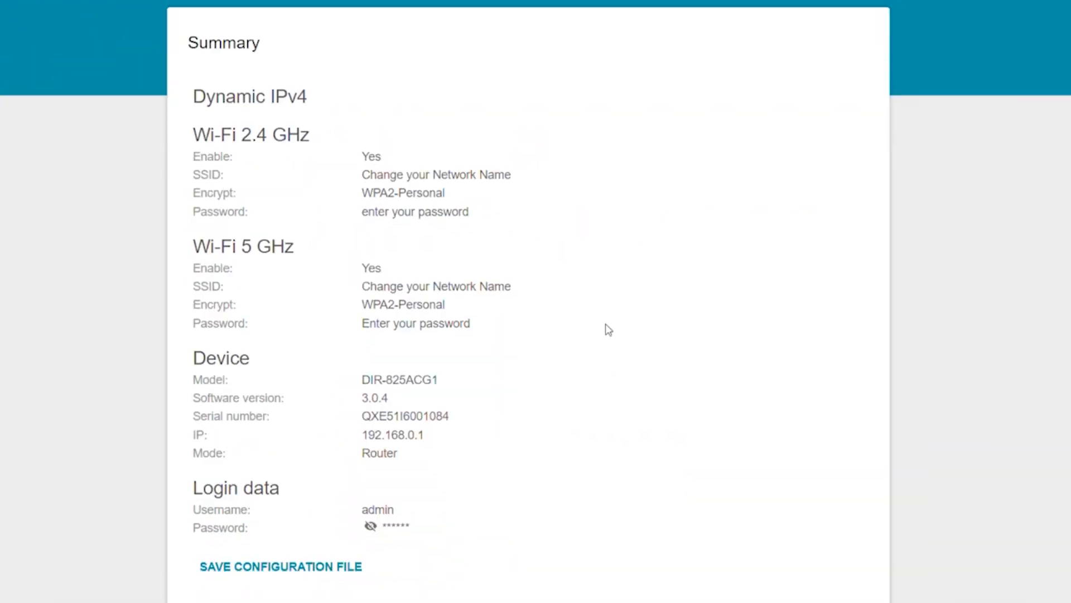
Step: Apply all wizard settings from the bottom of the Summary page
{"action": "scroll", "coordinate": [607, 329], "scroll_direction": "down", "scroll_amount": 2}
{"action": "left_click", "coordinate": [580, 550]}
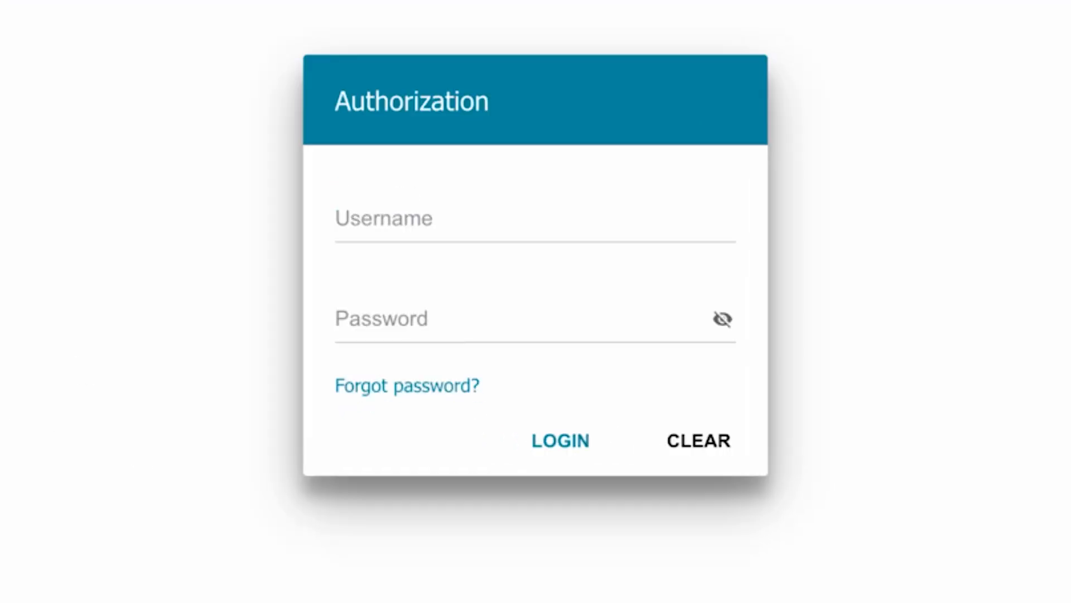
Step: Log back in with username 'admin' and the newly set admin password
{"action": "left_click", "coordinate": [485, 209]}
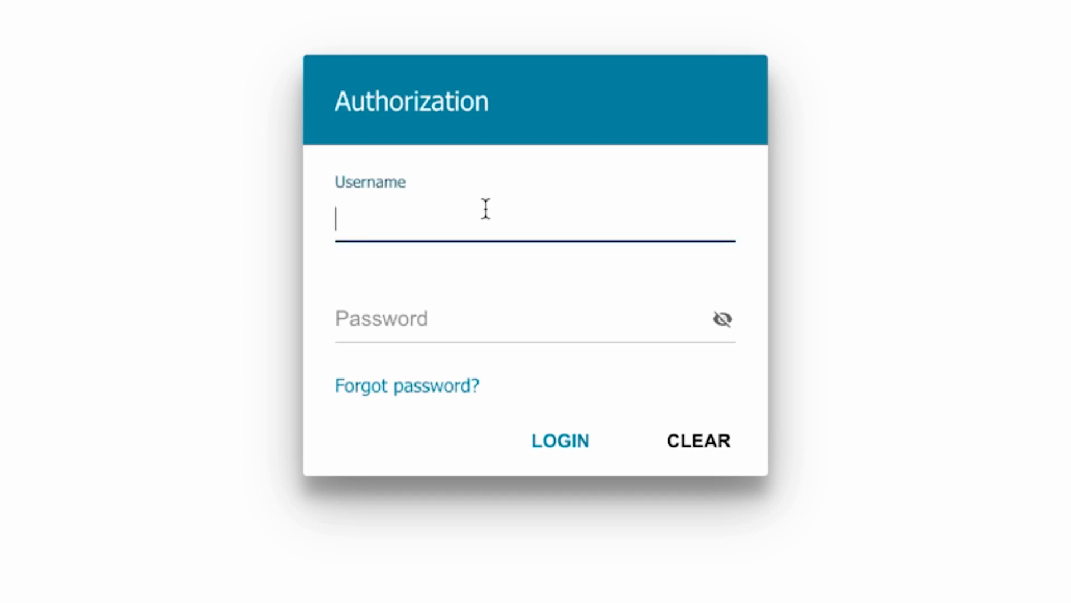
{"action": "type", "text": "admin"}
{"action": "left_click", "coordinate": [397, 320]}
{"action": "type", "text": "*********"}
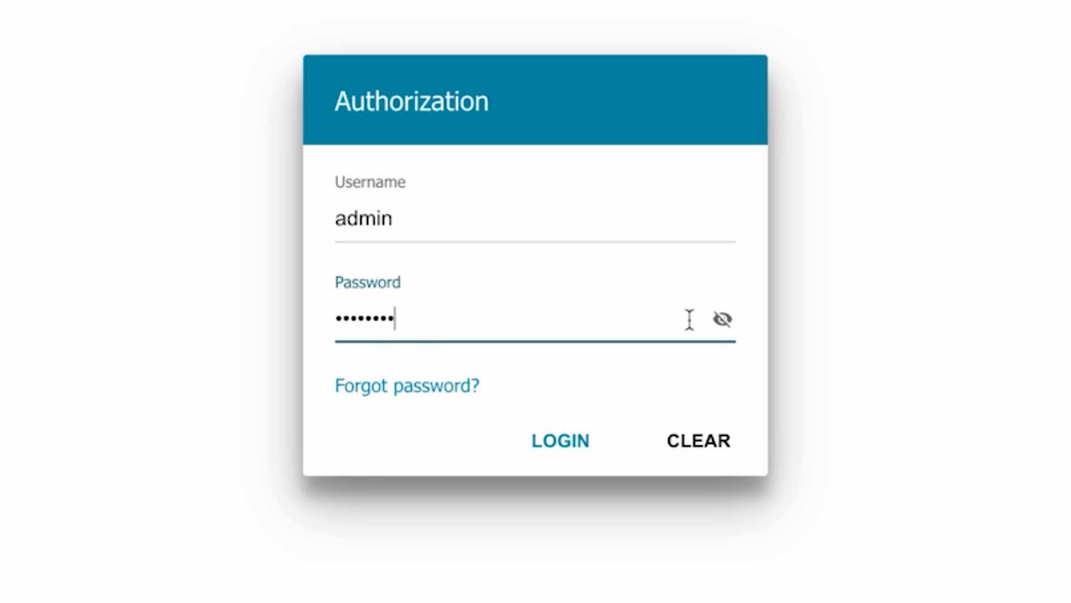
{"action": "left_click", "coordinate": [546, 440]}
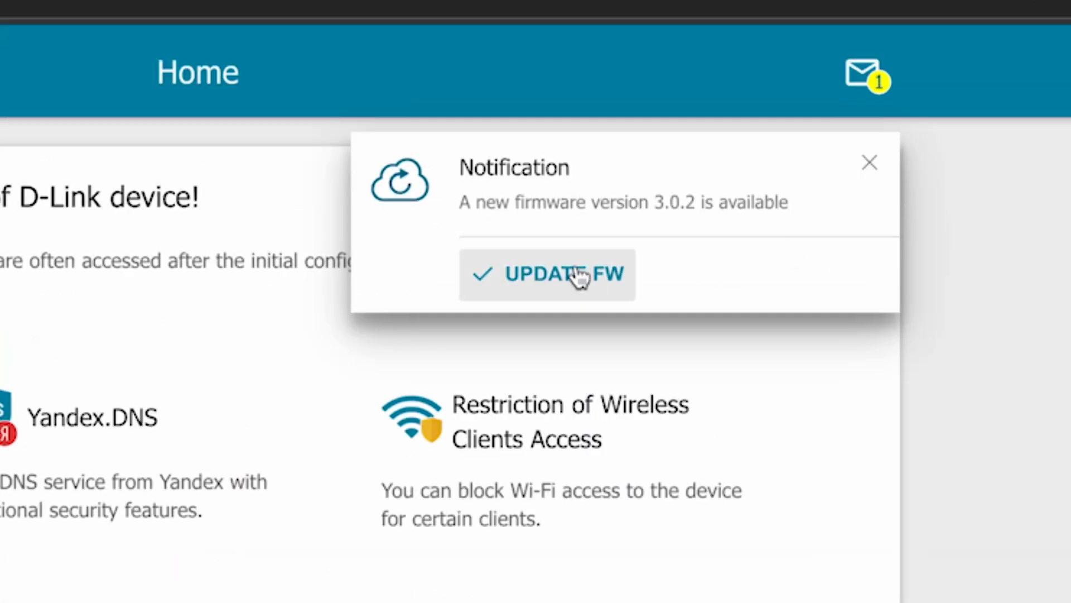
Step: Dismiss the notification popup, then launch and confirm the firmware update to 3.0.2 from the notifications page
{"action": "left_click", "coordinate": [868, 164]}
{"action": "left_click", "coordinate": [873, 72]}
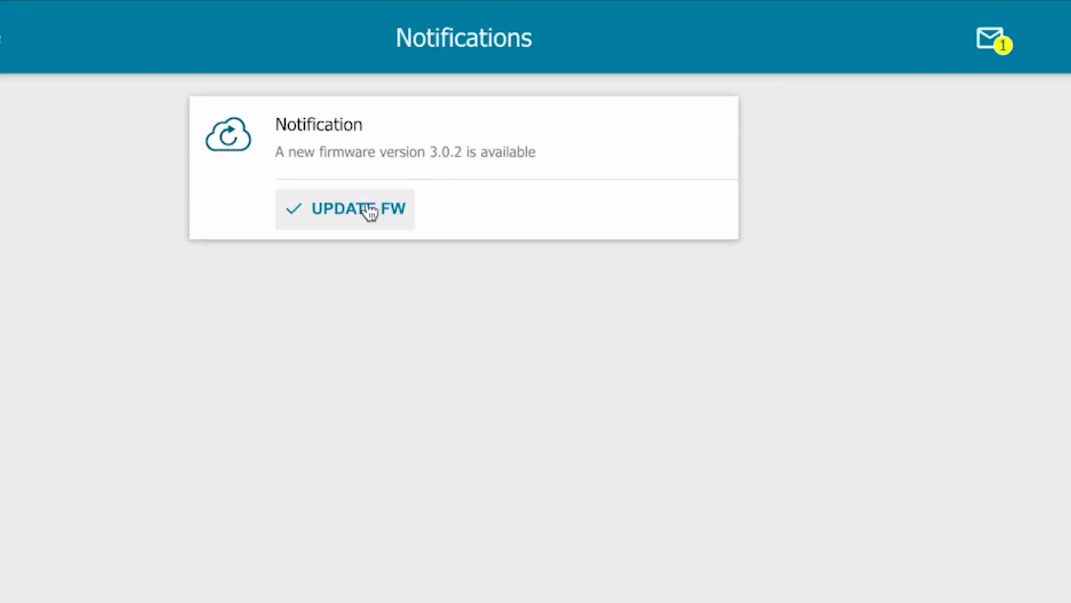
{"action": "left_click", "coordinate": [350, 217]}
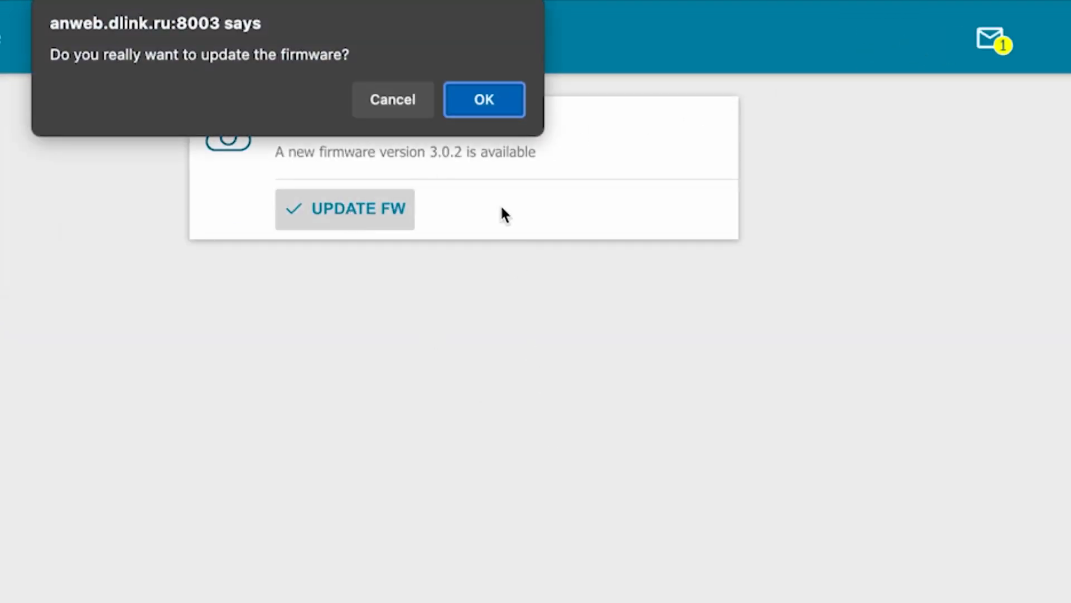
{"action": "left_click", "coordinate": [478, 101]}
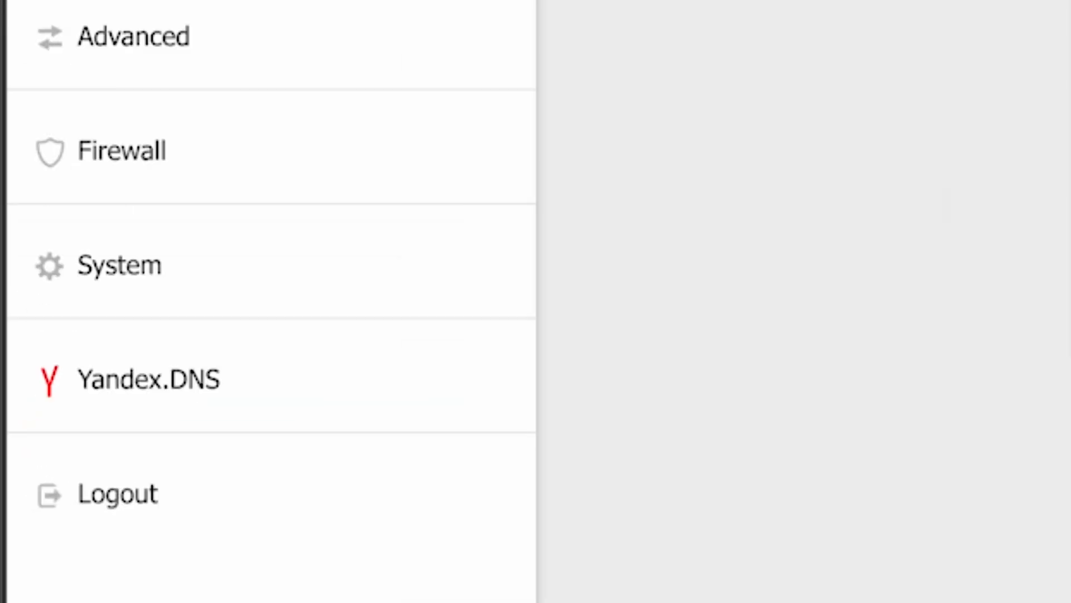
Step: Reboot the router from System > Configuration and confirm the reboot
{"action": "left_click", "coordinate": [88, 282]}
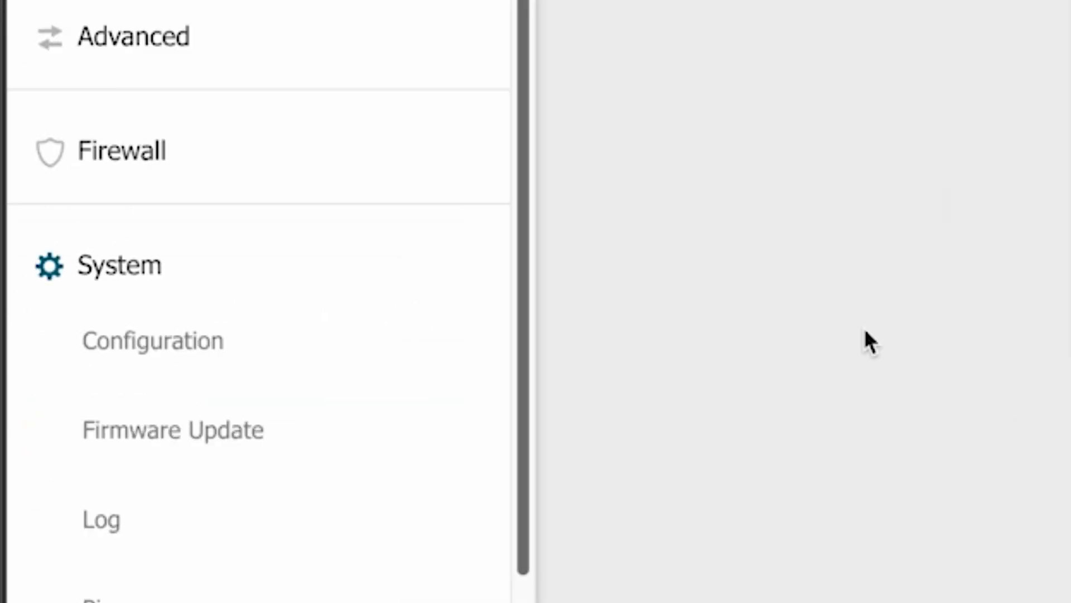
{"action": "scroll", "coordinate": [369, 426], "scroll_direction": "down", "scroll_amount": 2}
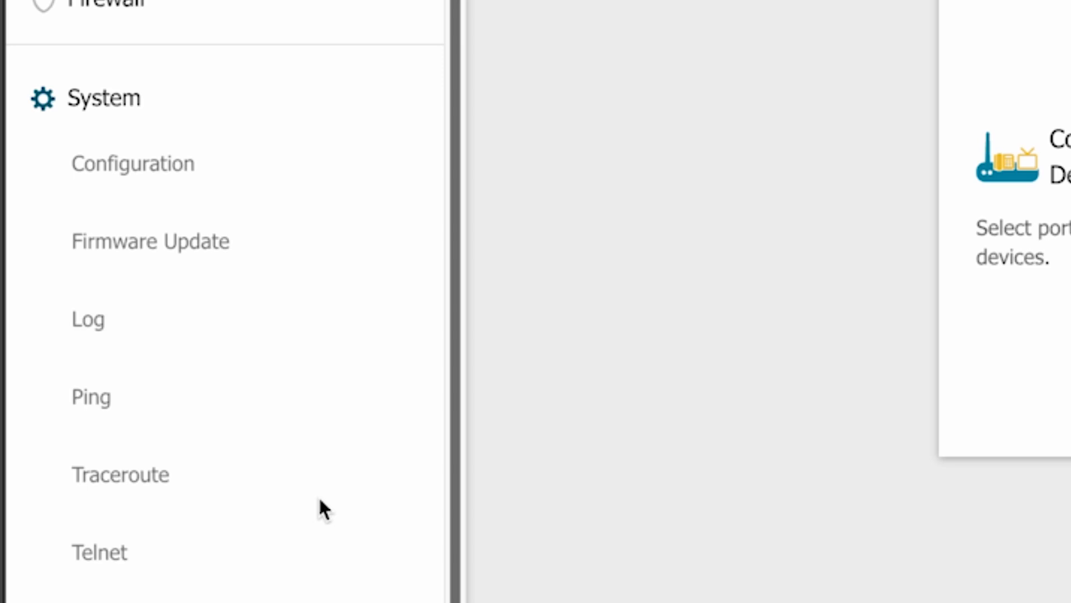
{"action": "left_click", "coordinate": [148, 177]}
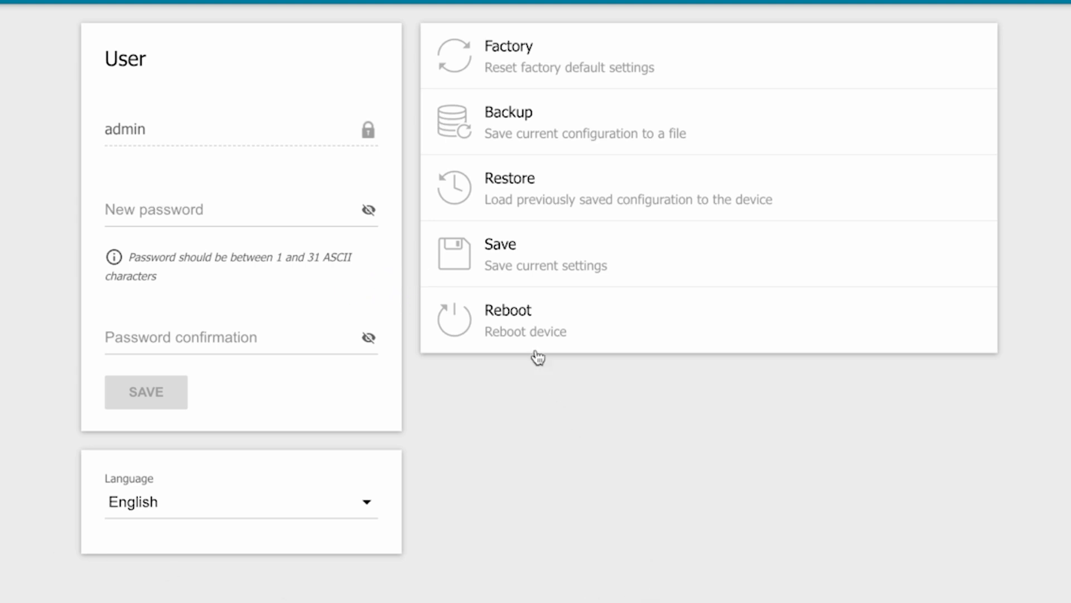
{"action": "left_click", "coordinate": [537, 334]}
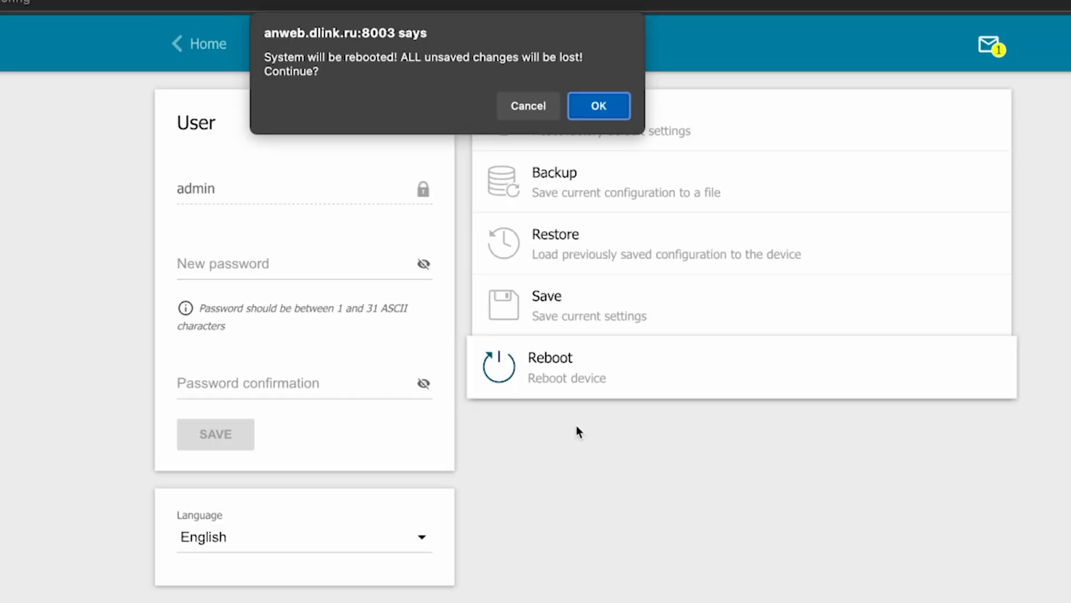
{"action": "left_click", "coordinate": [594, 109]}
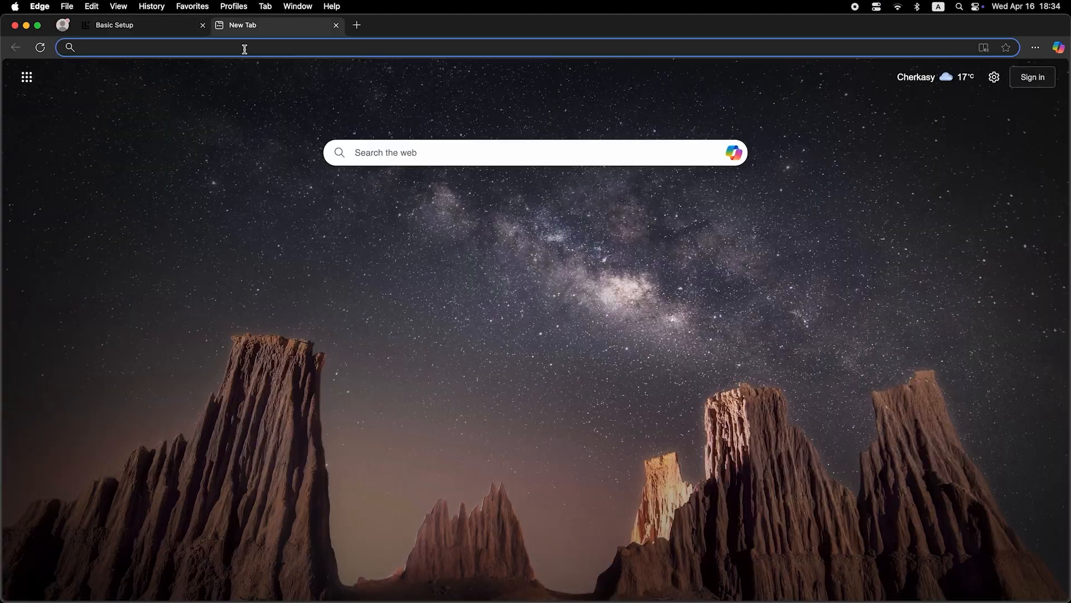
Step: Run a test web search for 'dfdfdfdf' in a new browser tab
{"action": "left_click", "coordinate": [245, 47]}
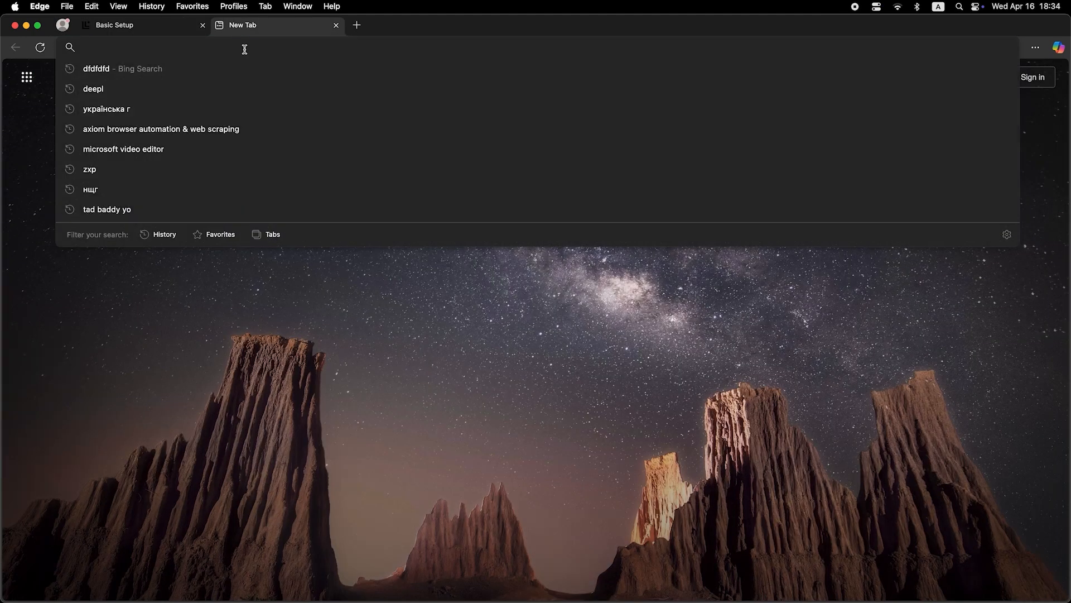
{"action": "type", "text": "dfdfdfdf"}
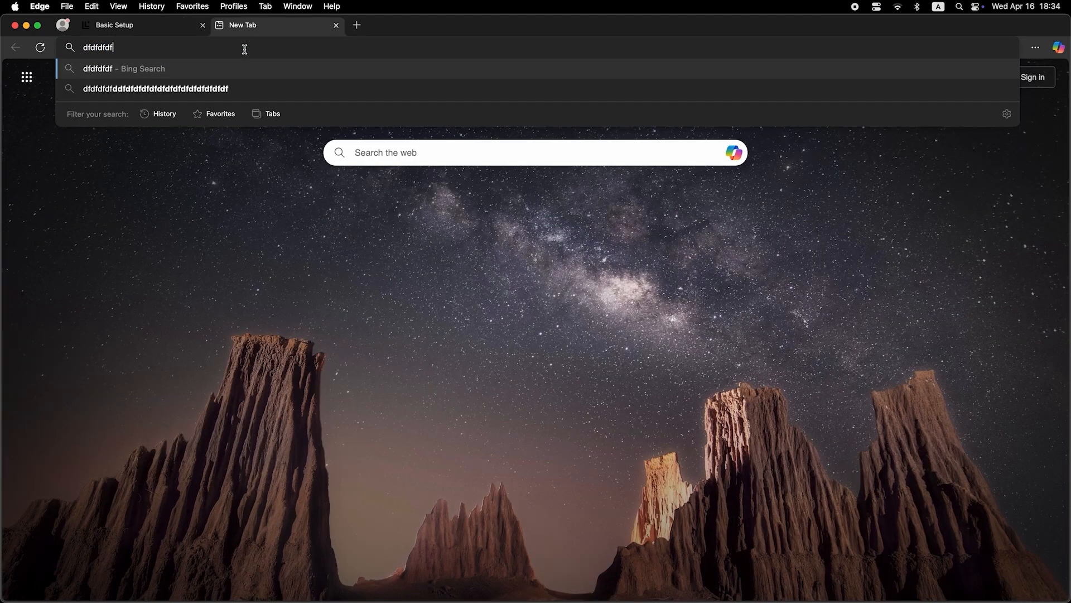
{"action": "key", "text": "Return"}
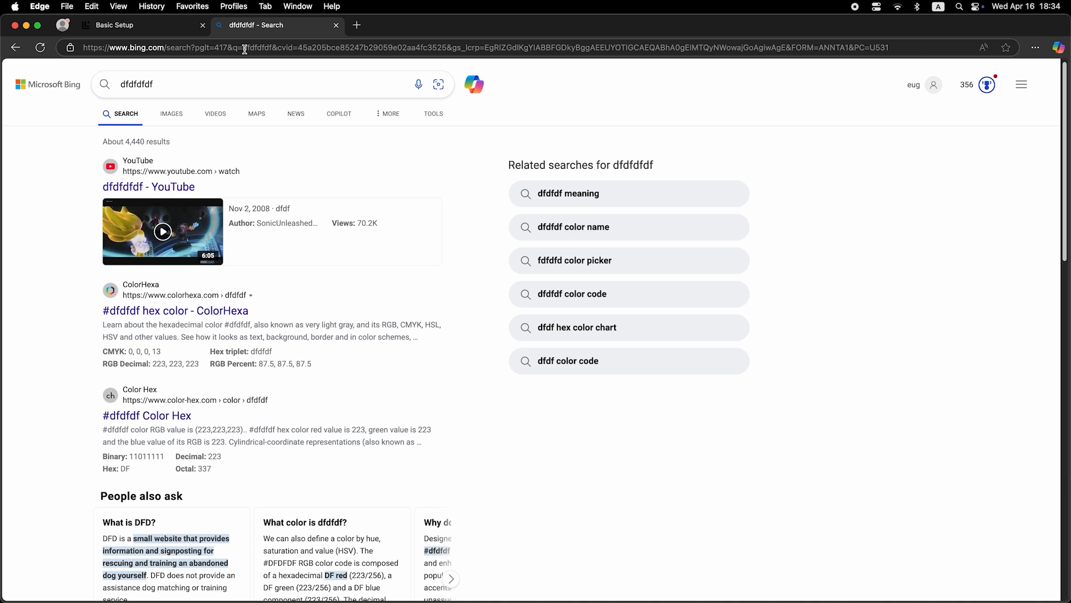